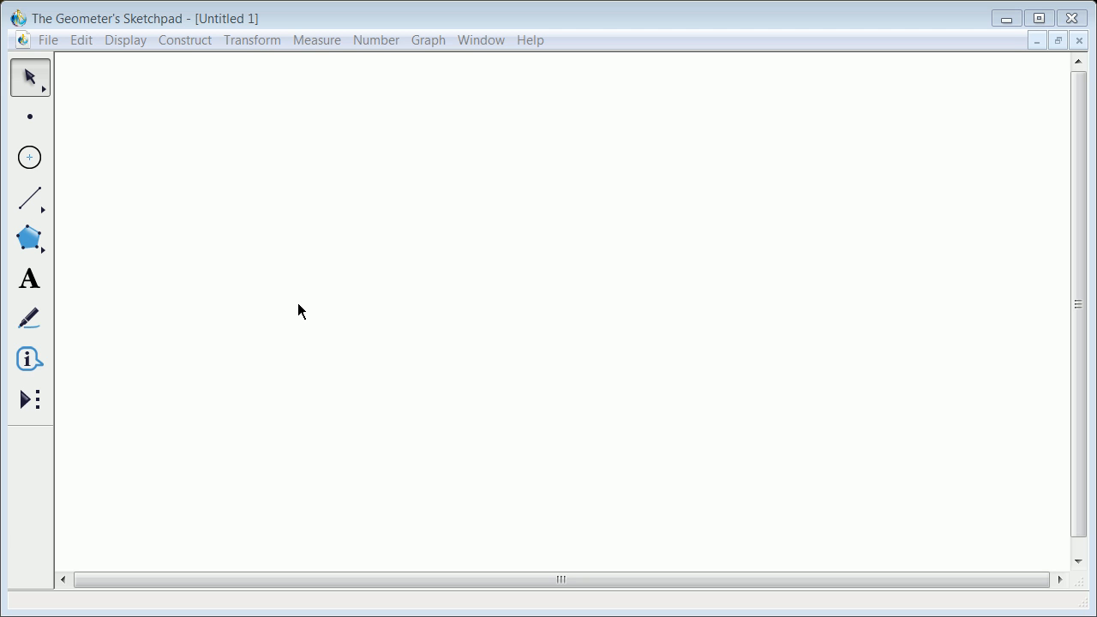
Step: Define a coordinate system with a grid and rescale it so the x-axis spans about −40 to 40
{"action": "left_click", "coordinate": [470, 41]}
{"action": "mouse_move", "coordinate": [431, 45]}
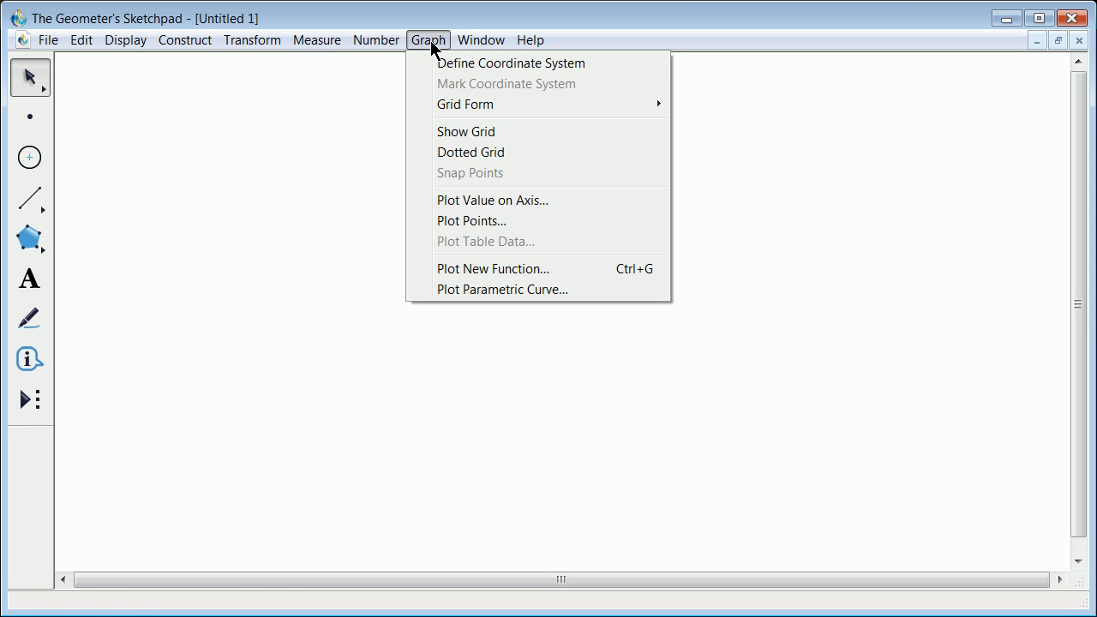
{"action": "left_click", "coordinate": [447, 68]}
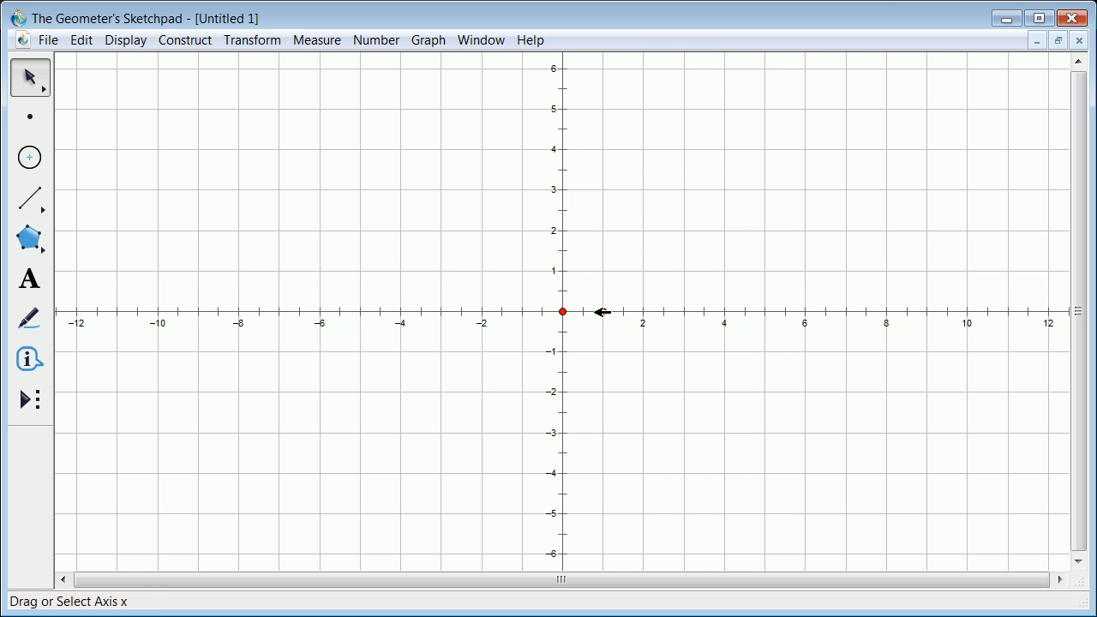
{"action": "mouse_move", "coordinate": [604, 311]}
{"action": "left_mouse_down"}
{"action": "mouse_move", "coordinate": [578, 310]}
{"action": "mouse_move", "coordinate": [585, 317]}
{"action": "left_mouse_up"}
{"action": "left_click", "coordinate": [641, 192]}
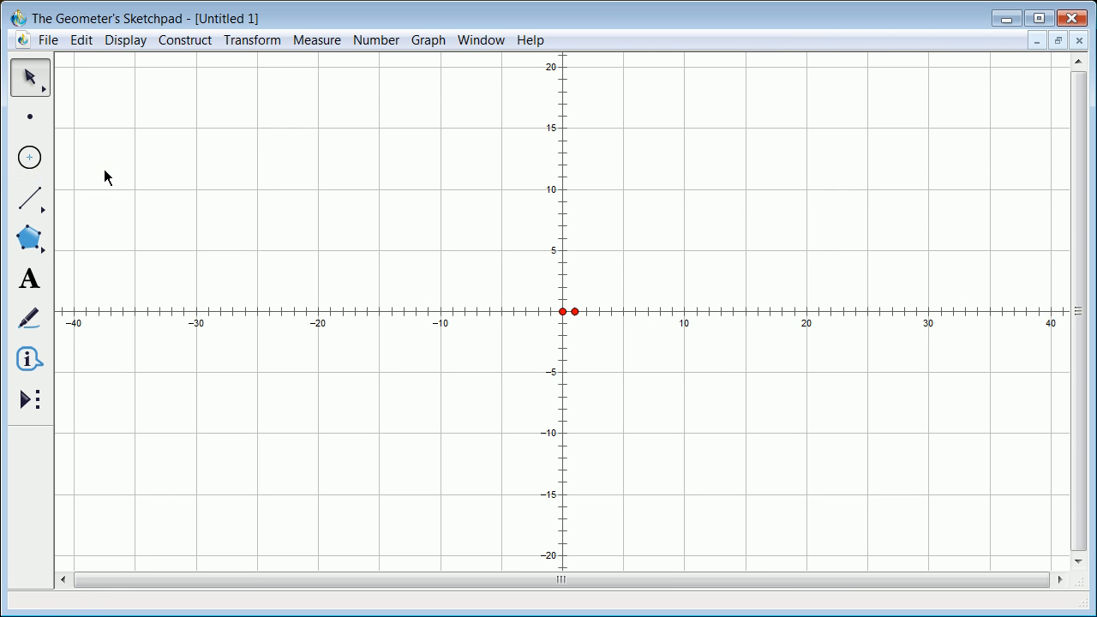
Step: Draw a circle centred at the origin with a radius of about 26 units, ending on the positive x-axis
{"action": "left_click", "coordinate": [27, 167]}
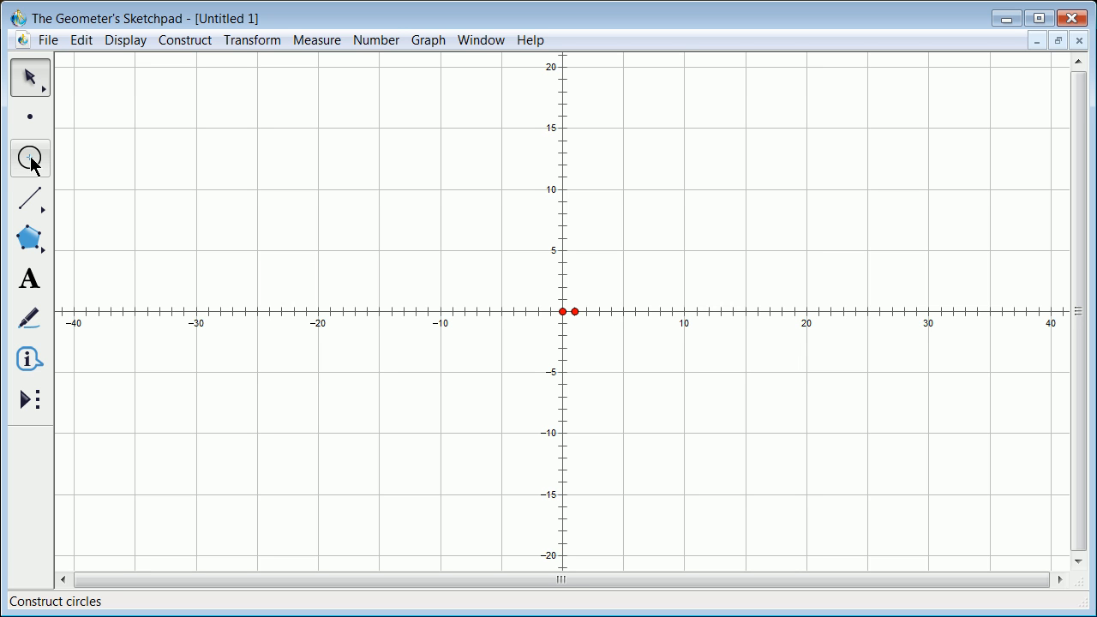
{"action": "left_click", "coordinate": [31, 161]}
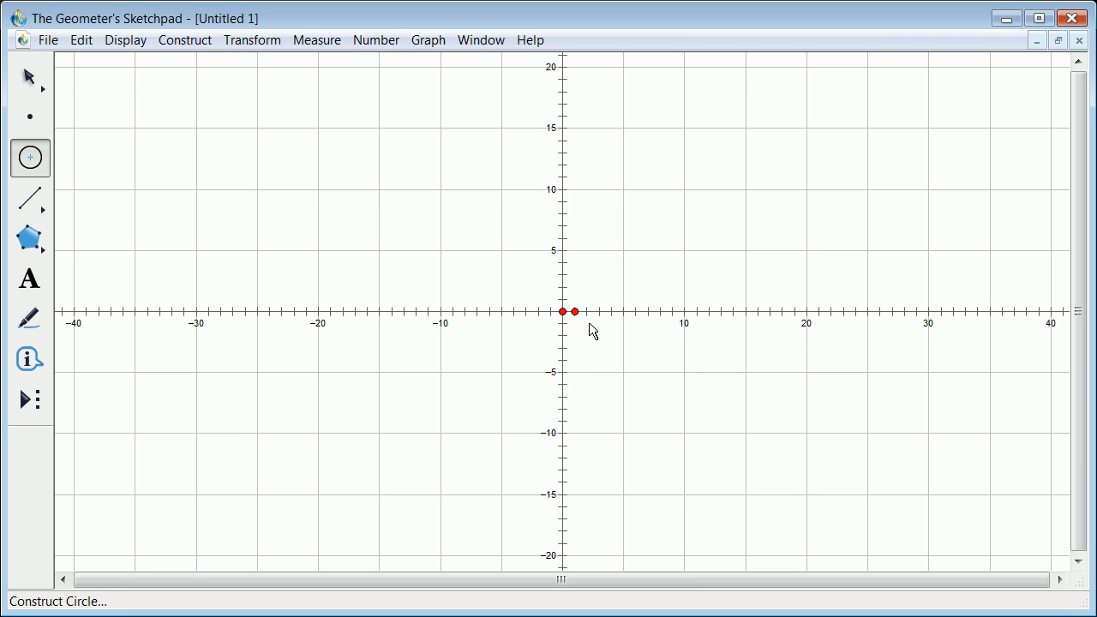
{"action": "left_click_drag", "start_coordinate": [566, 314], "coordinate": [879, 312]}
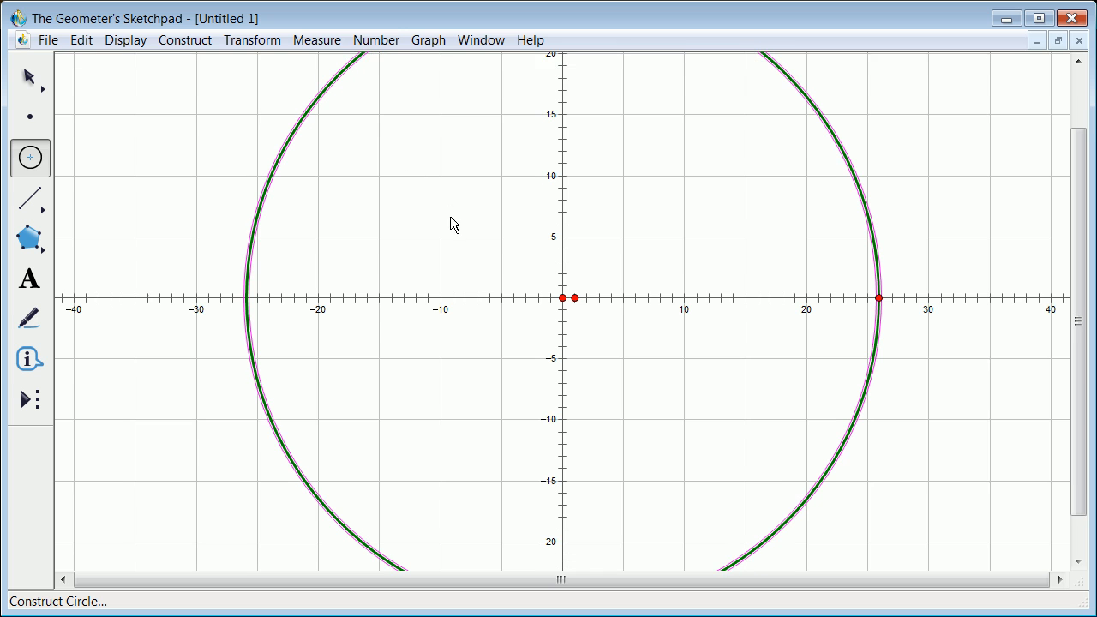
{"action": "left_click_drag", "start_coordinate": [161, 145], "coordinate": [243, 169]}
{"action": "left_click", "coordinate": [33, 88]}
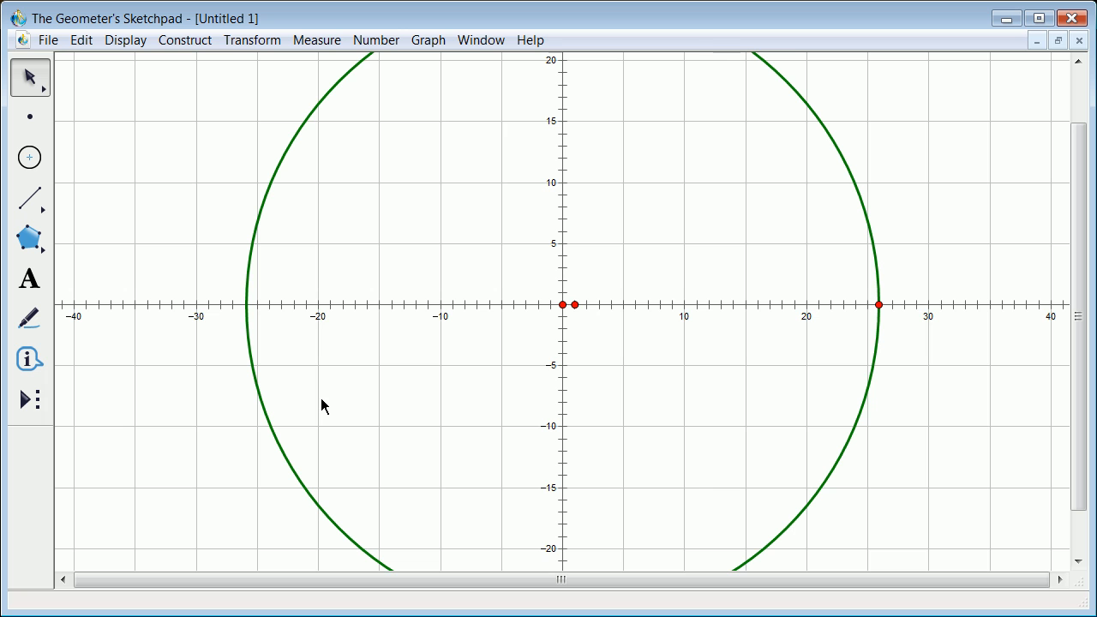
Step: Measure the equation of the circle
{"action": "left_click", "coordinate": [316, 44]}
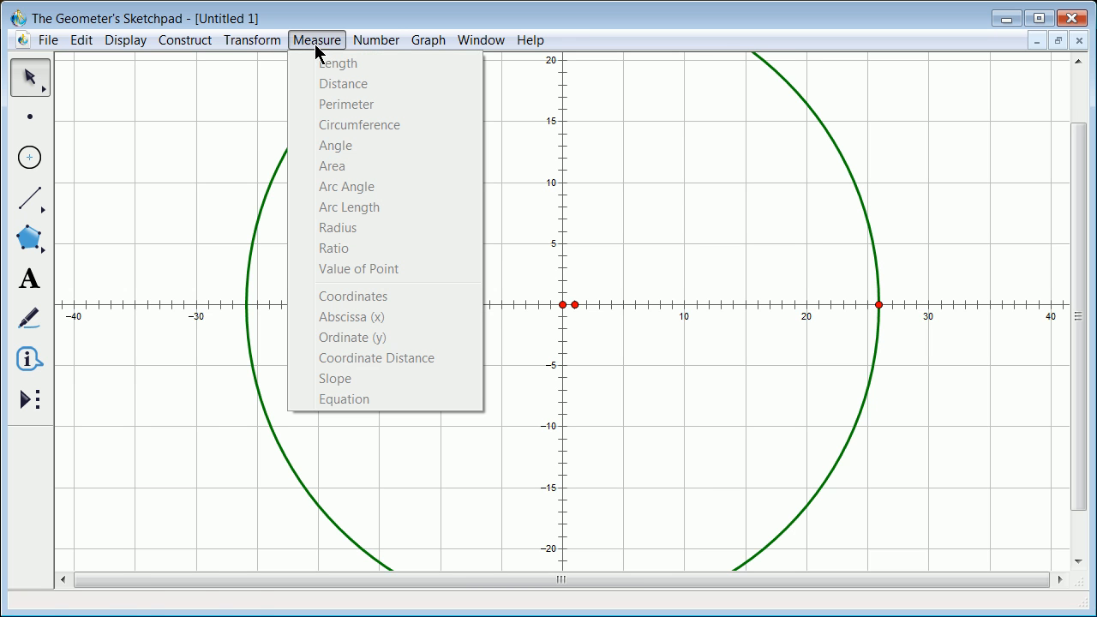
{"action": "left_click", "coordinate": [259, 116]}
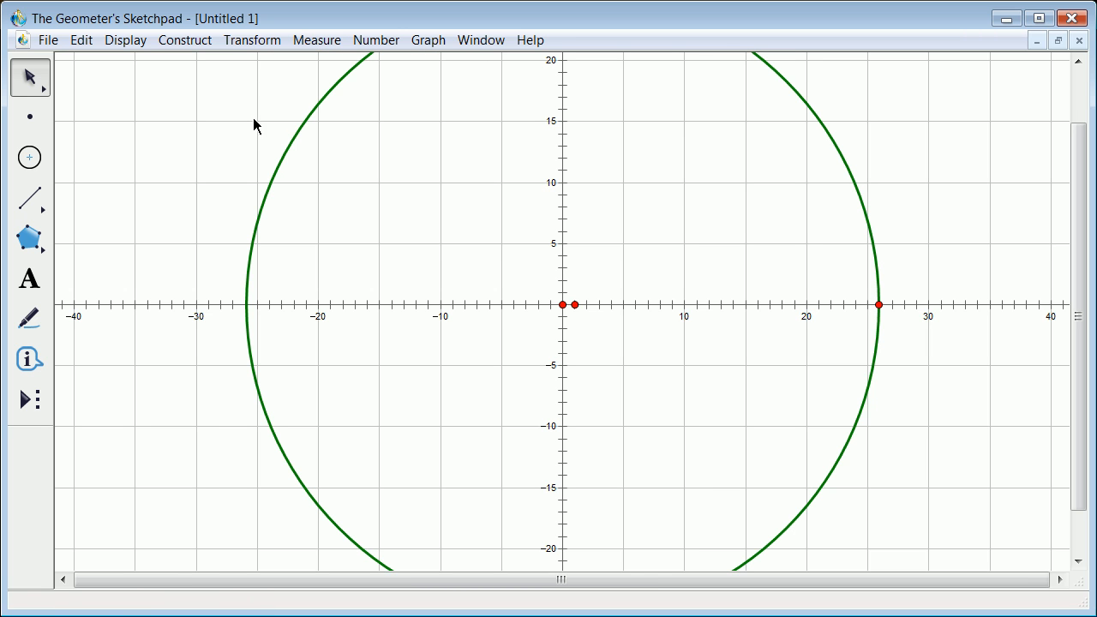
{"action": "left_click", "coordinate": [298, 129]}
{"action": "left_click", "coordinate": [316, 40]}
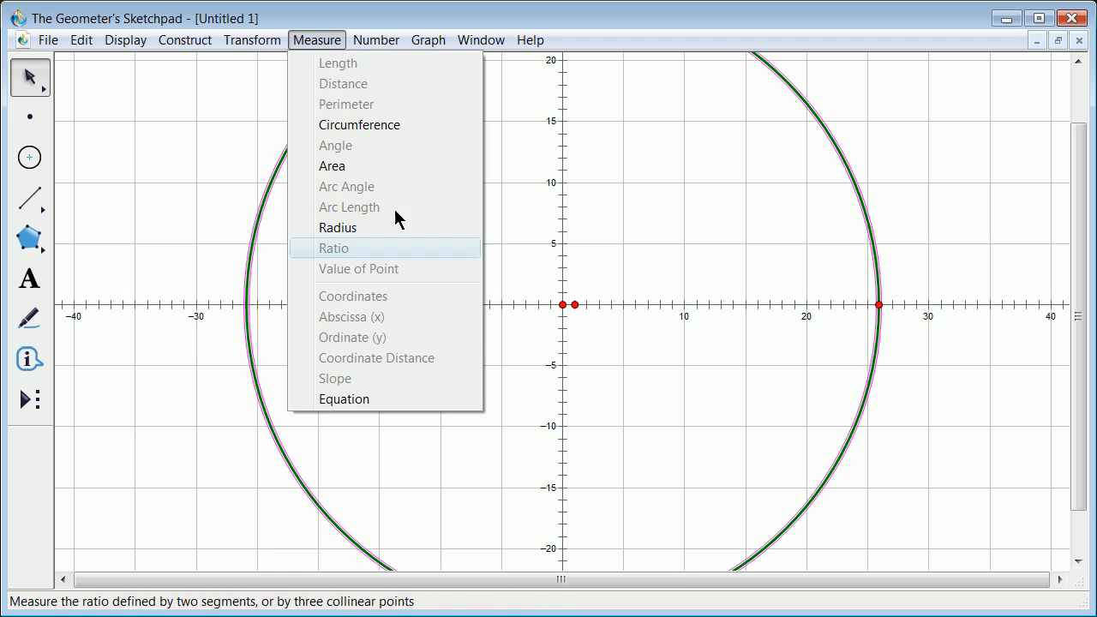
{"action": "left_click", "coordinate": [366, 399]}
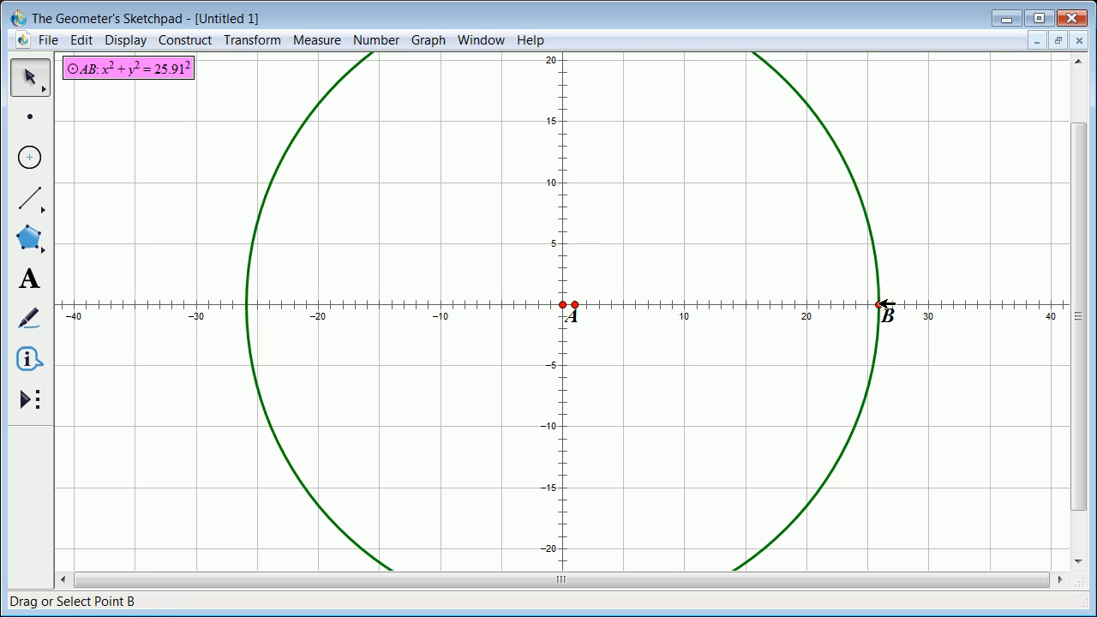
Step: Shrink the circle to a radius of about 15 units by moving point B along the x-axis
{"action": "left_click", "coordinate": [787, 277]}
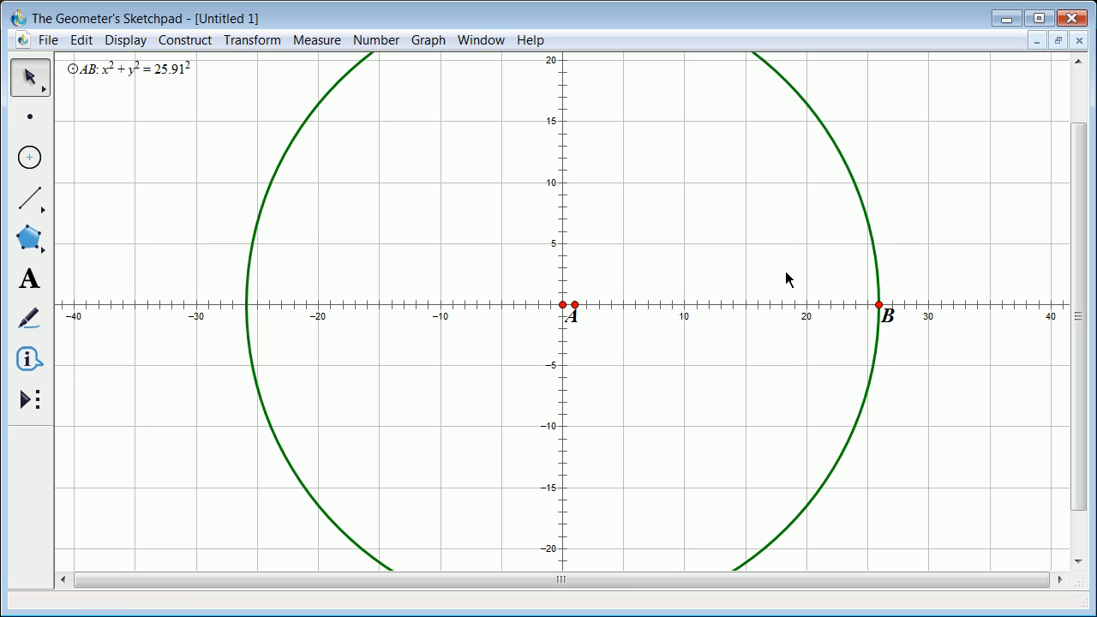
{"action": "left_click", "coordinate": [881, 304]}
{"action": "left_click", "coordinate": [878, 288]}
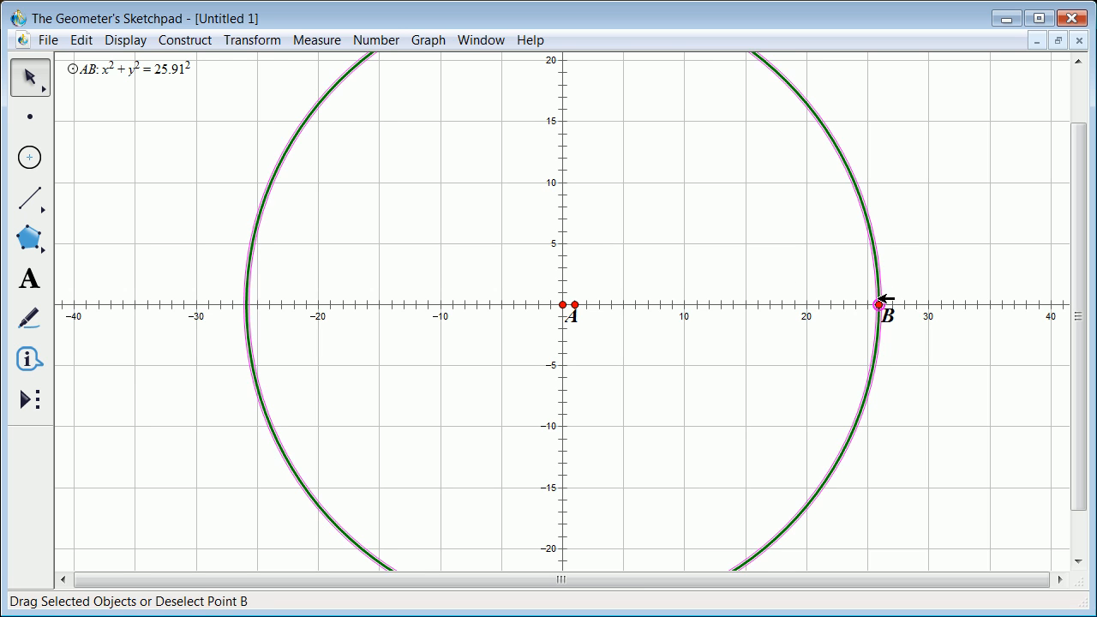
{"action": "mouse_move", "coordinate": [879, 304]}
{"action": "left_mouse_down"}
{"action": "mouse_move", "coordinate": [827, 306]}
{"action": "mouse_move", "coordinate": [882, 308]}
{"action": "left_mouse_up"}
{"action": "mouse_move", "coordinate": [880, 360]}
{"action": "left_mouse_down"}
{"action": "mouse_move", "coordinate": [850, 349]}
{"action": "mouse_move", "coordinate": [888, 372]}
{"action": "left_mouse_up"}
{"action": "left_click", "coordinate": [686, 249]}
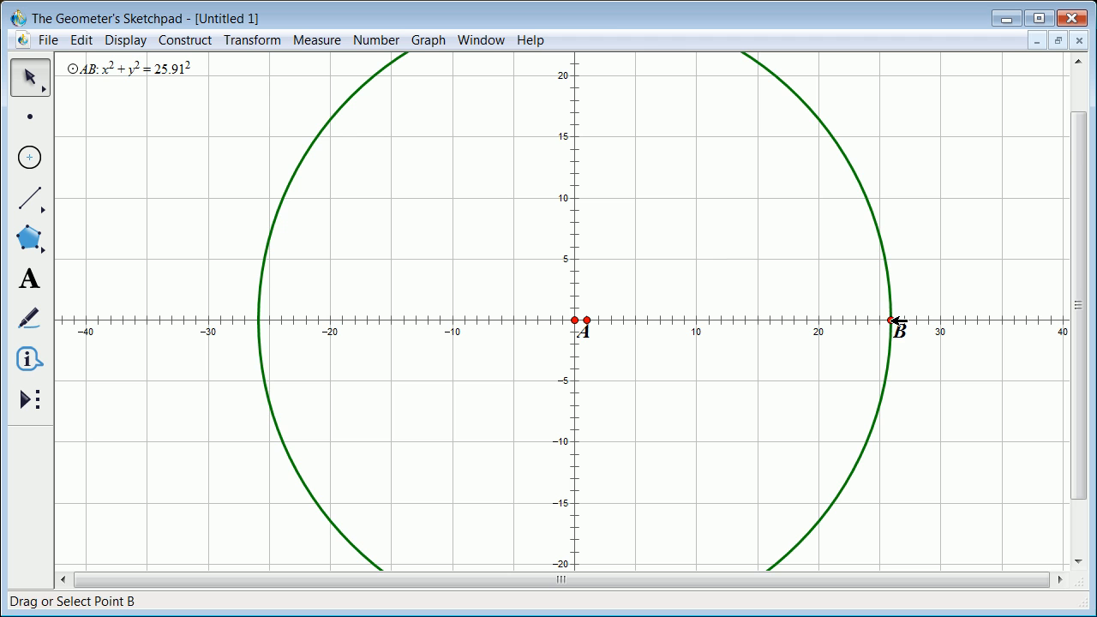
{"action": "left_click_drag", "start_coordinate": [897, 322], "coordinate": [762, 325]}
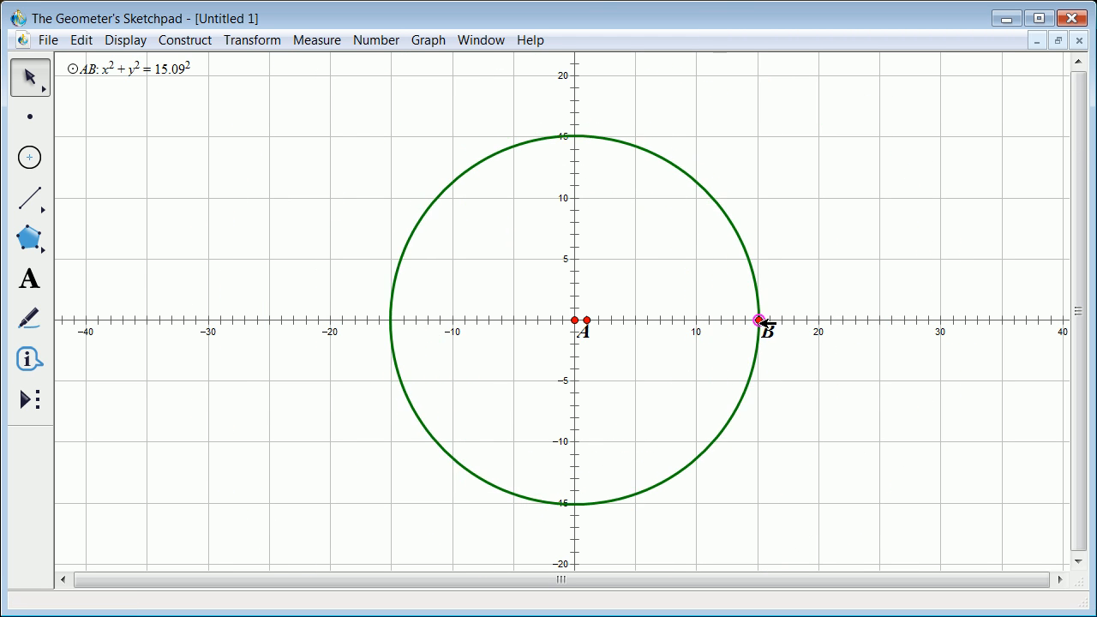
{"action": "left_click", "coordinate": [181, 69]}
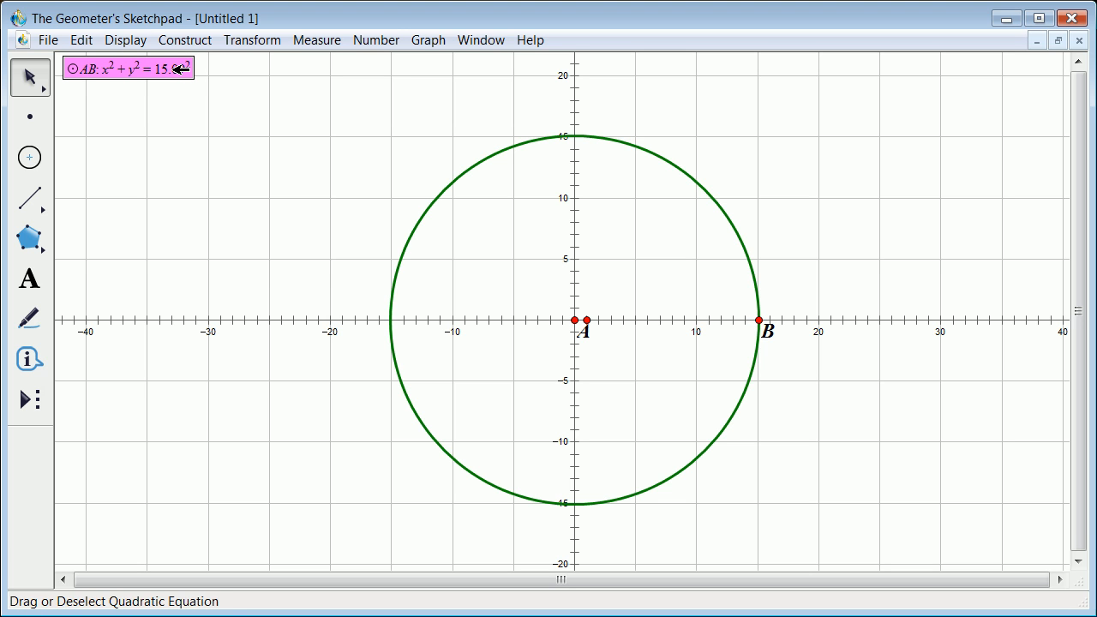
{"action": "right_click", "coordinate": [172, 70]}
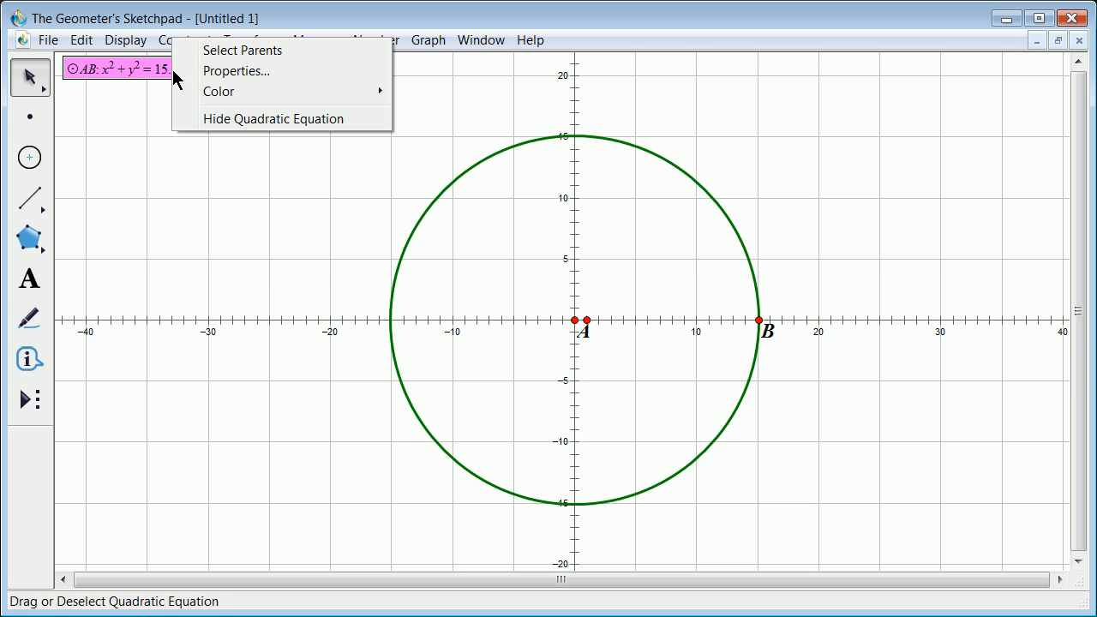
{"action": "left_click", "coordinate": [142, 99]}
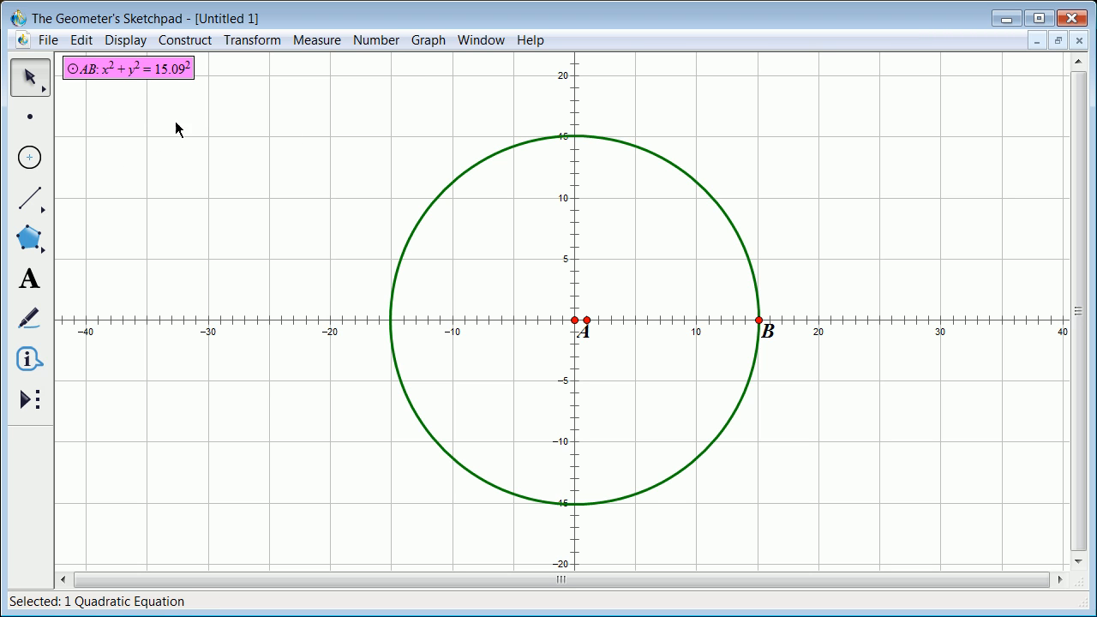
Step: Start the definition of a new function
{"action": "left_click", "coordinate": [426, 41]}
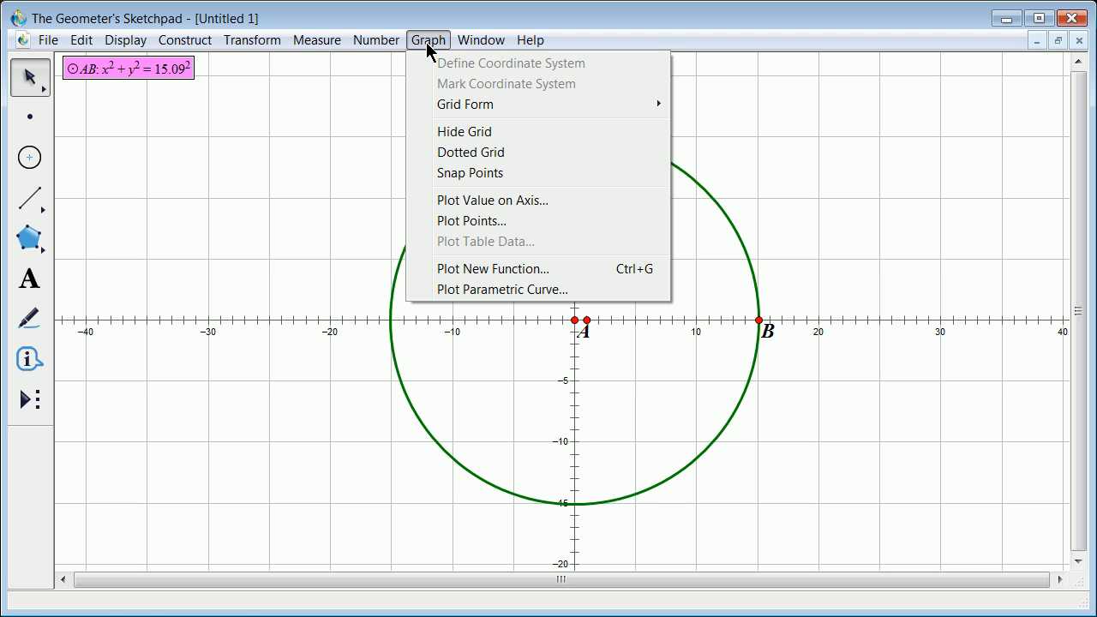
{"action": "mouse_move", "coordinate": [385, 45]}
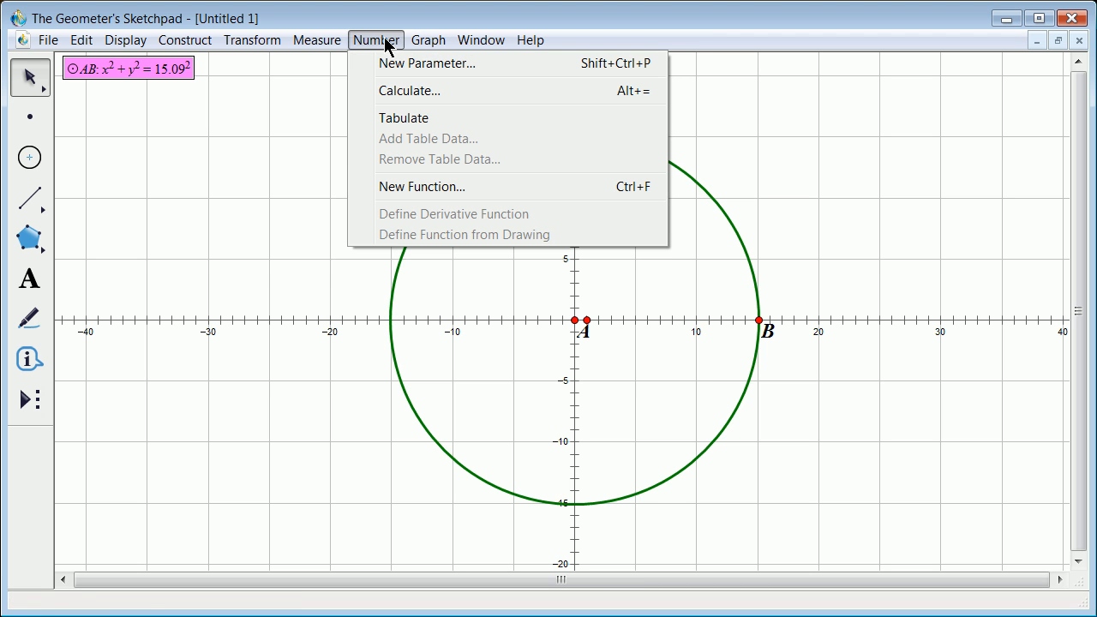
{"action": "left_click", "coordinate": [417, 187]}
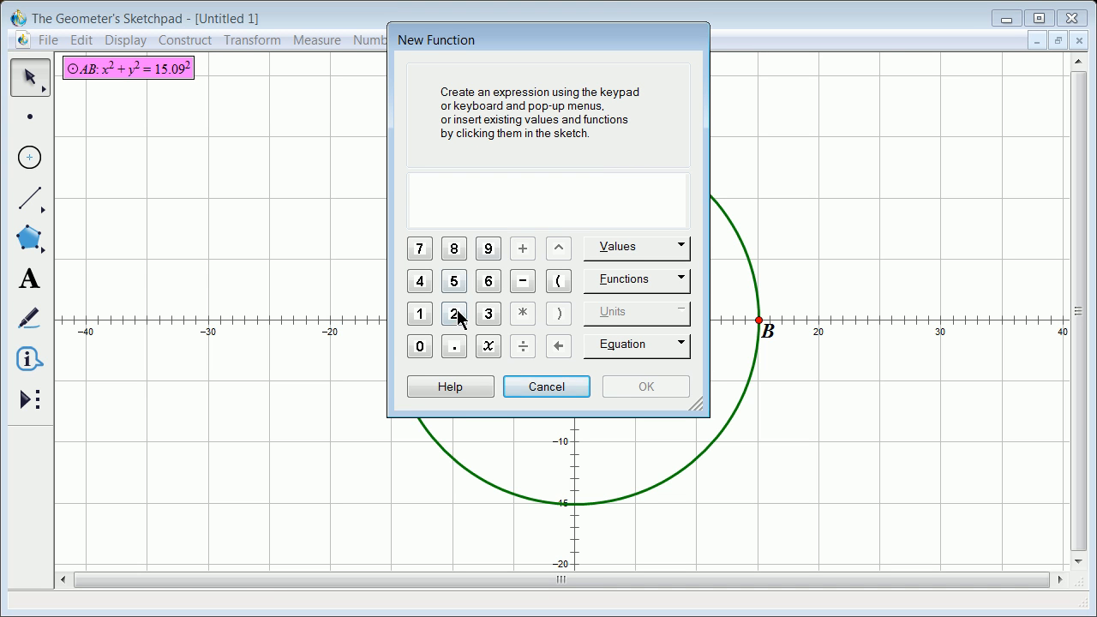
{"action": "left_click", "coordinate": [628, 246]}
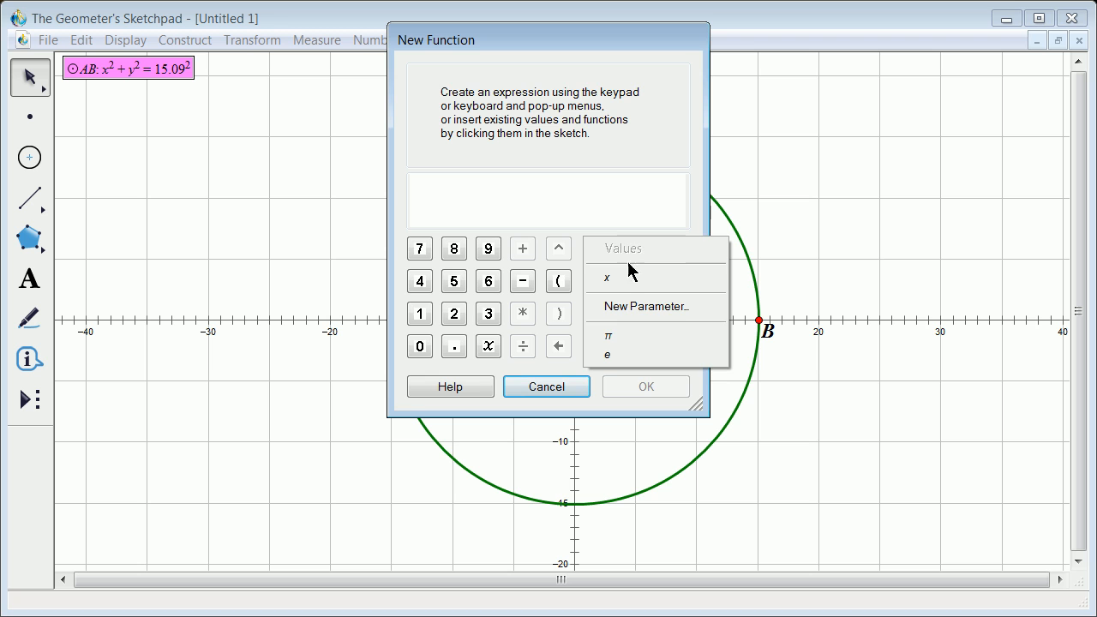
{"action": "left_click", "coordinate": [627, 278]}
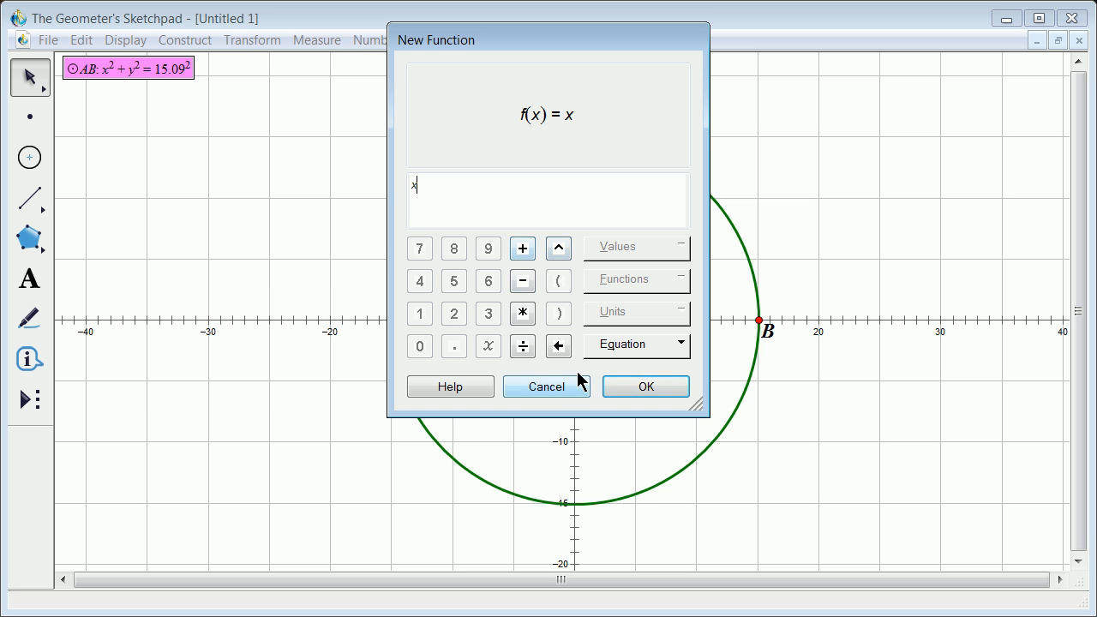
{"action": "left_click", "coordinate": [561, 346]}
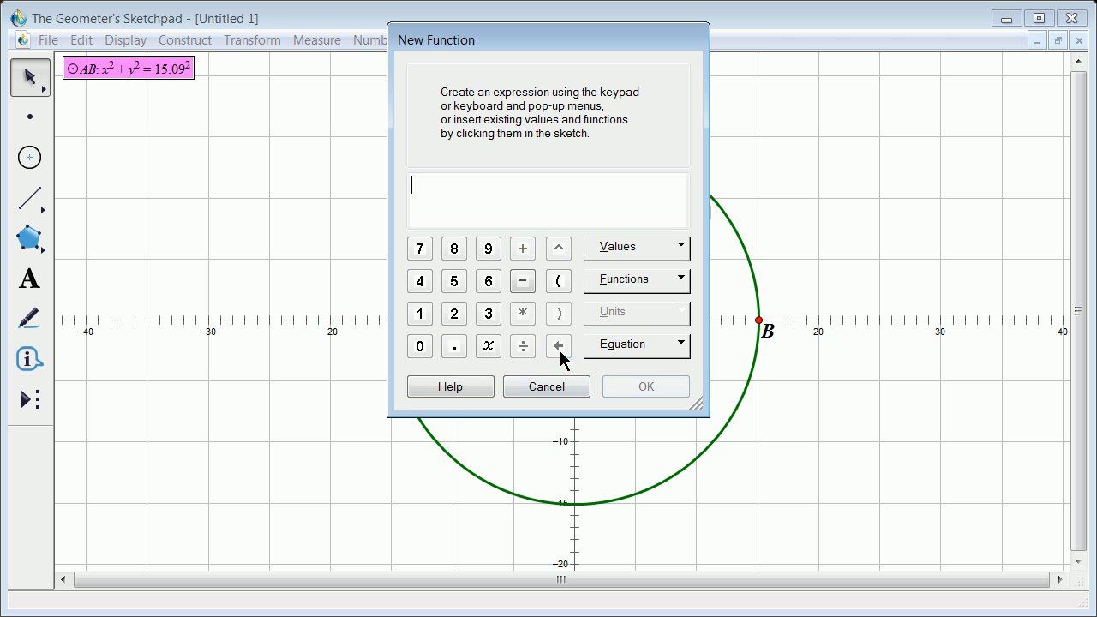
Step: Define the function f(x) = 5x + 6 and plot it on the grid with the circle
{"action": "left_click", "coordinate": [454, 281]}
{"action": "left_click", "coordinate": [612, 254]}
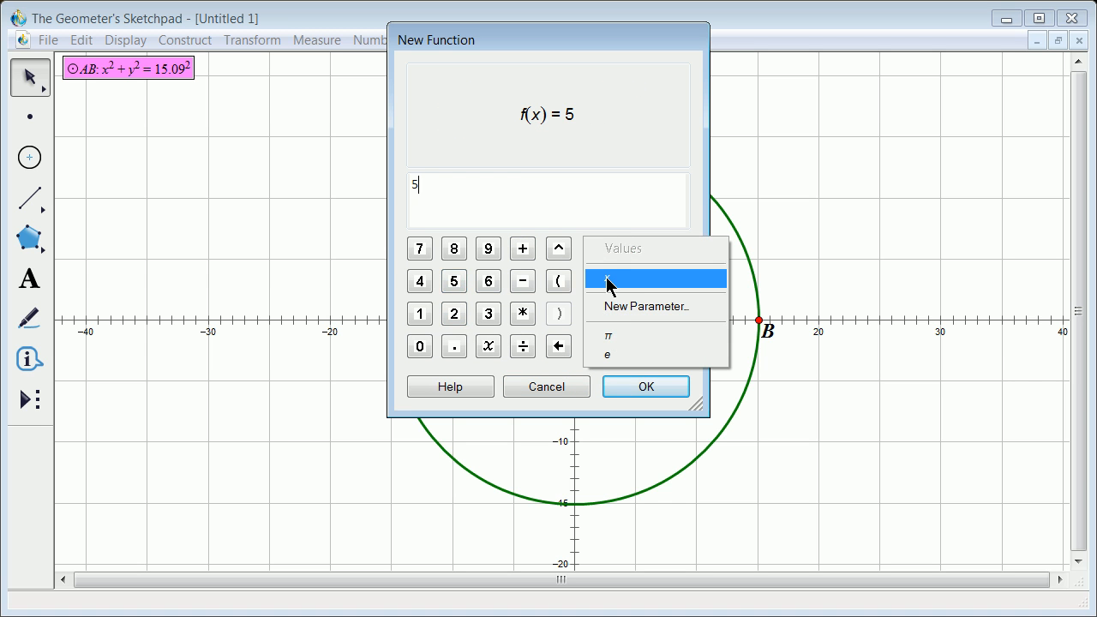
{"action": "left_click", "coordinate": [607, 279]}
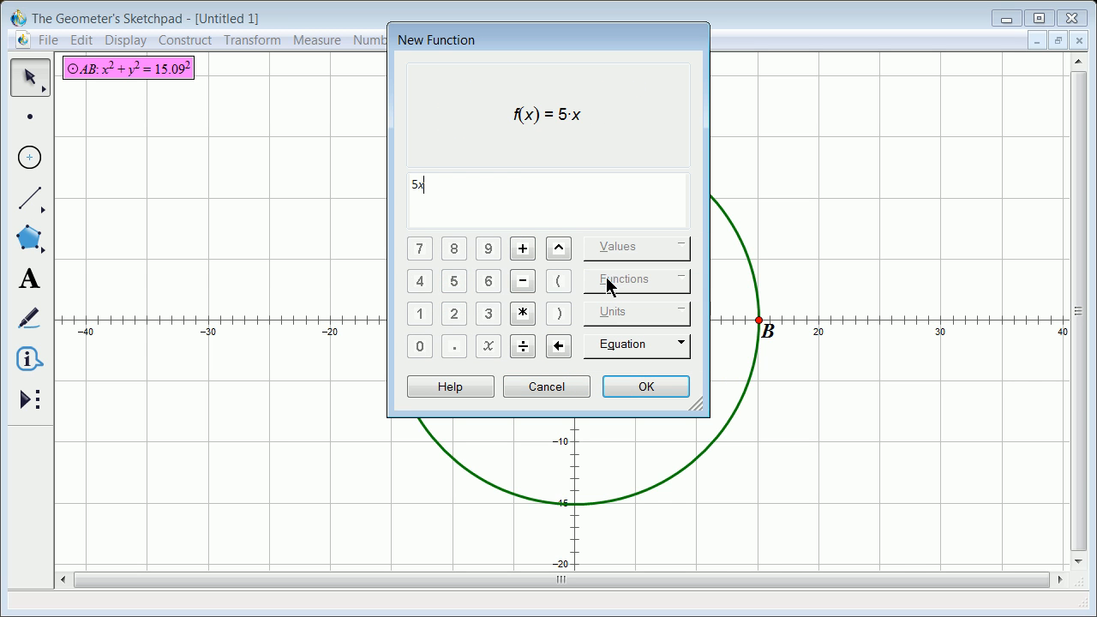
{"action": "left_click", "coordinate": [523, 248]}
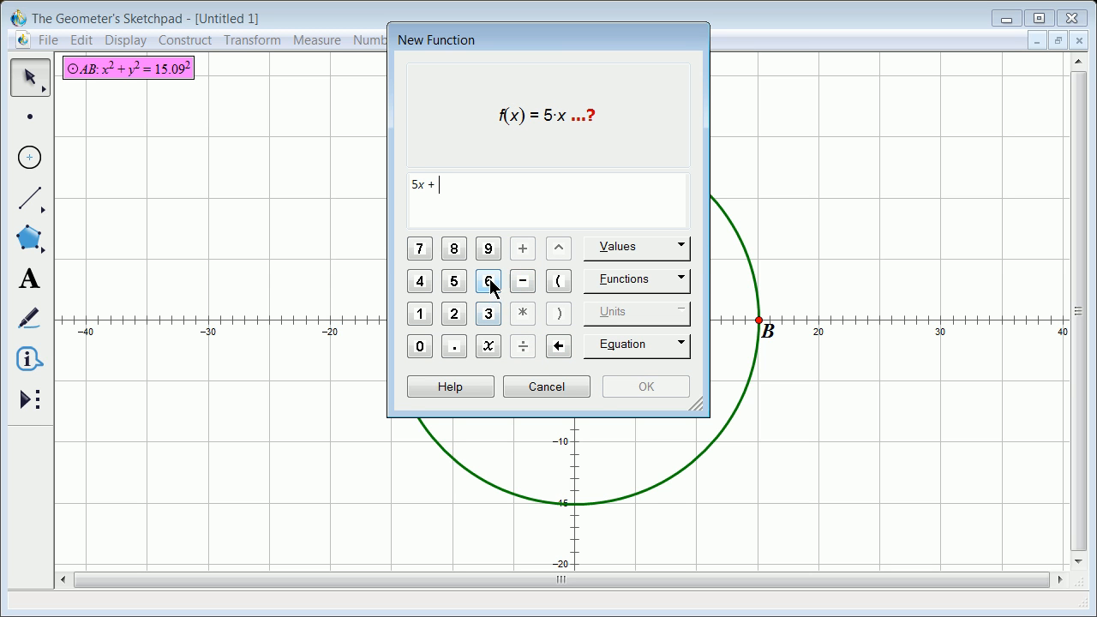
{"action": "left_click", "coordinate": [489, 283]}
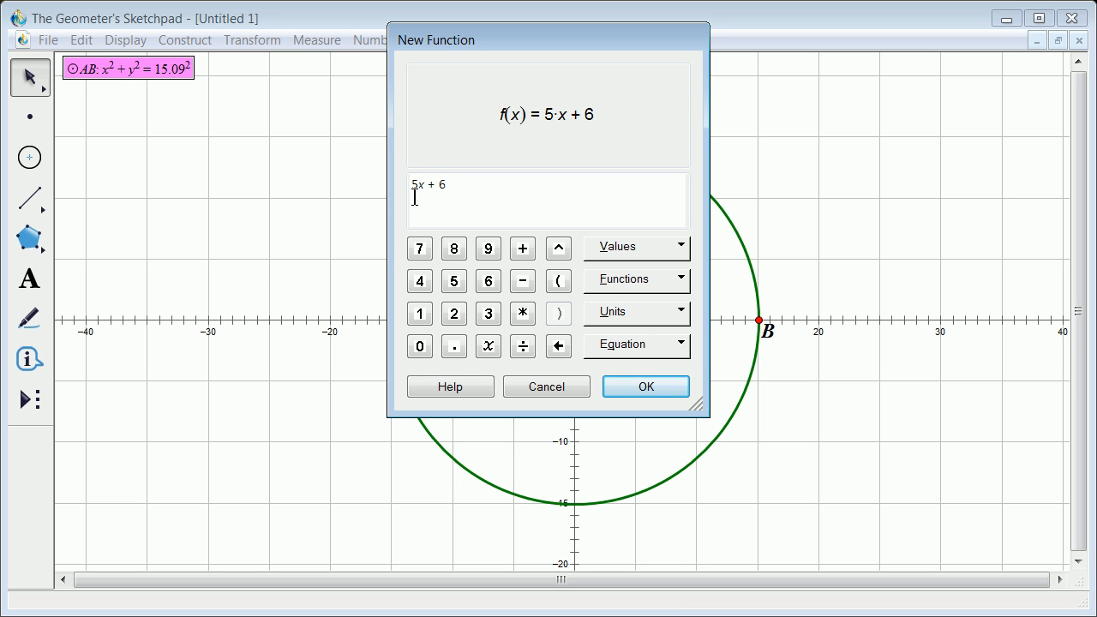
{"action": "left_click", "coordinate": [647, 386]}
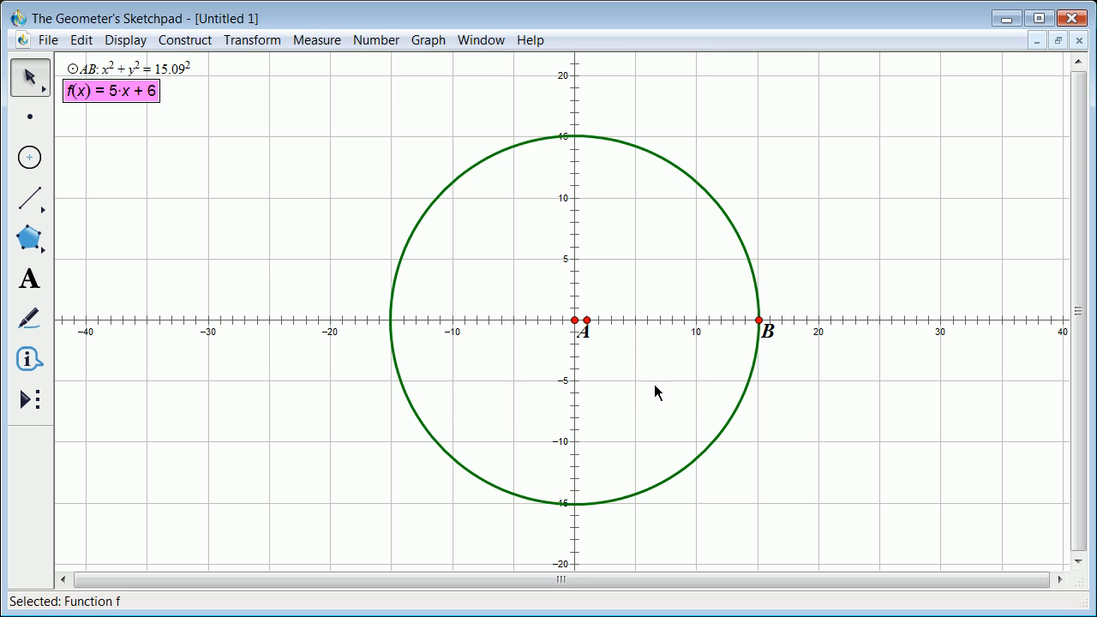
{"action": "right_click", "coordinate": [122, 94]}
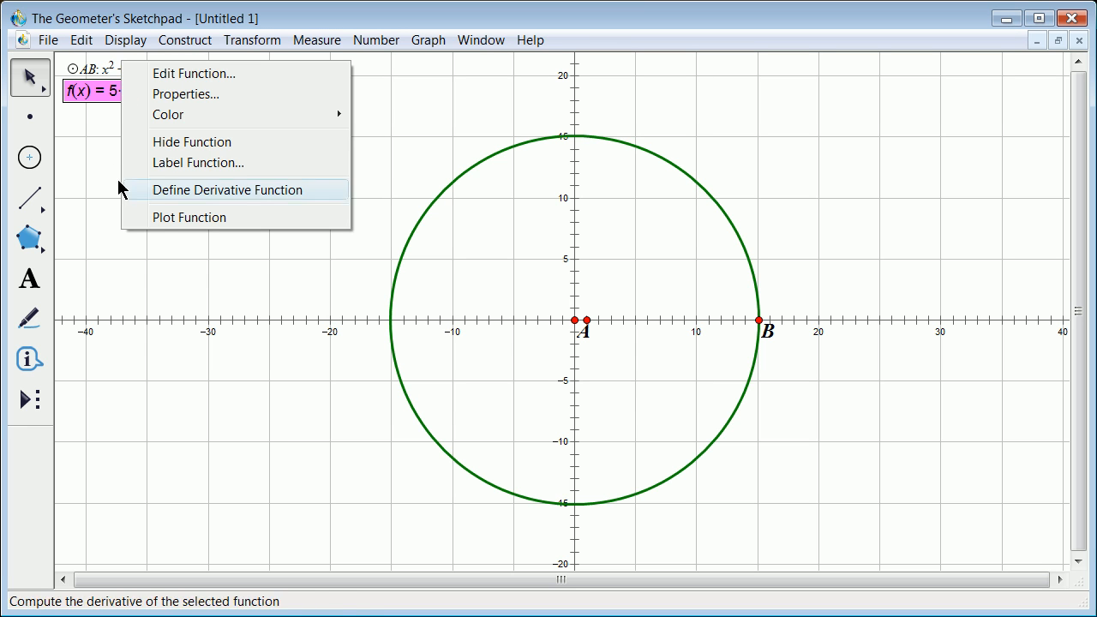
{"action": "left_click", "coordinate": [179, 220]}
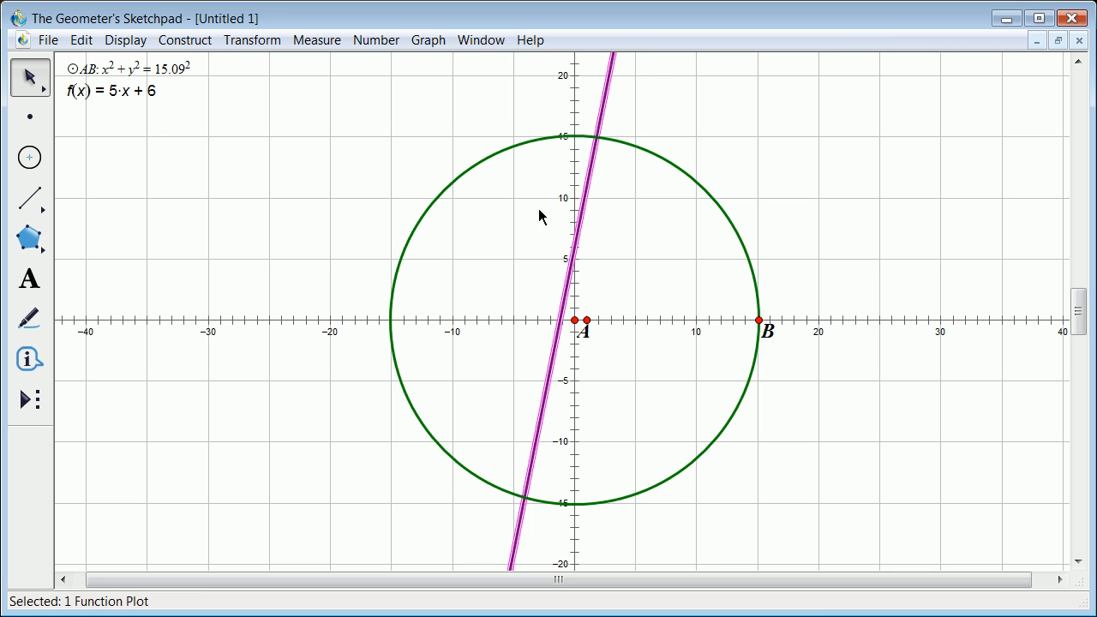
Step: Change the coefficient of x in the plotted line's function to 1, keeping the rest of the expression
{"action": "double_click", "coordinate": [124, 96]}
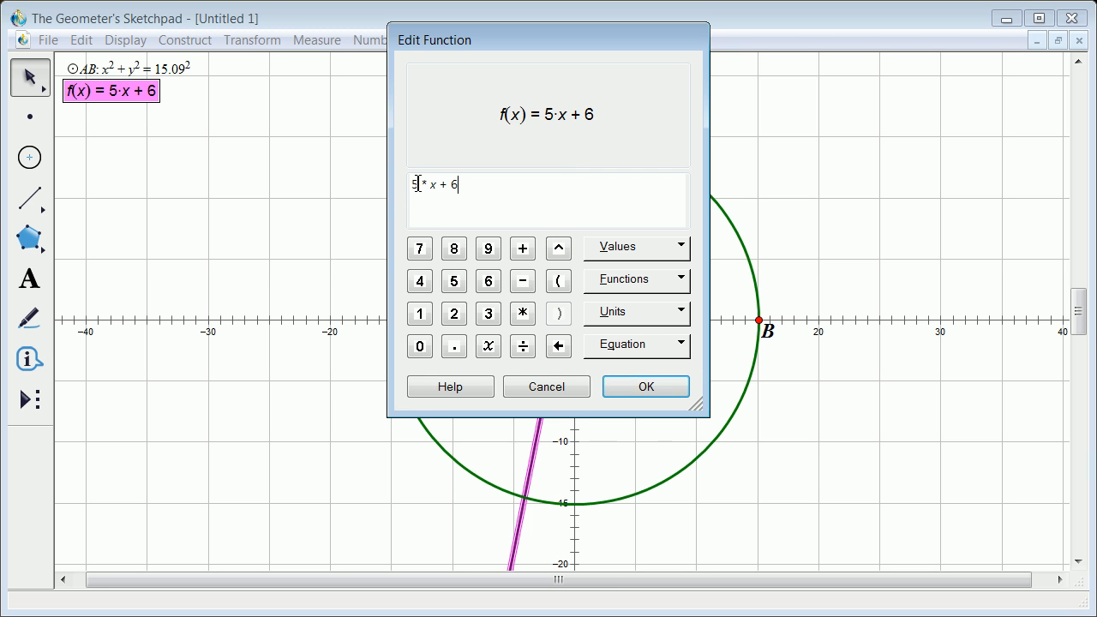
{"action": "key", "text": "BackSpace"}
{"action": "type", "text": "1"}
{"action": "left_click", "coordinate": [635, 399]}
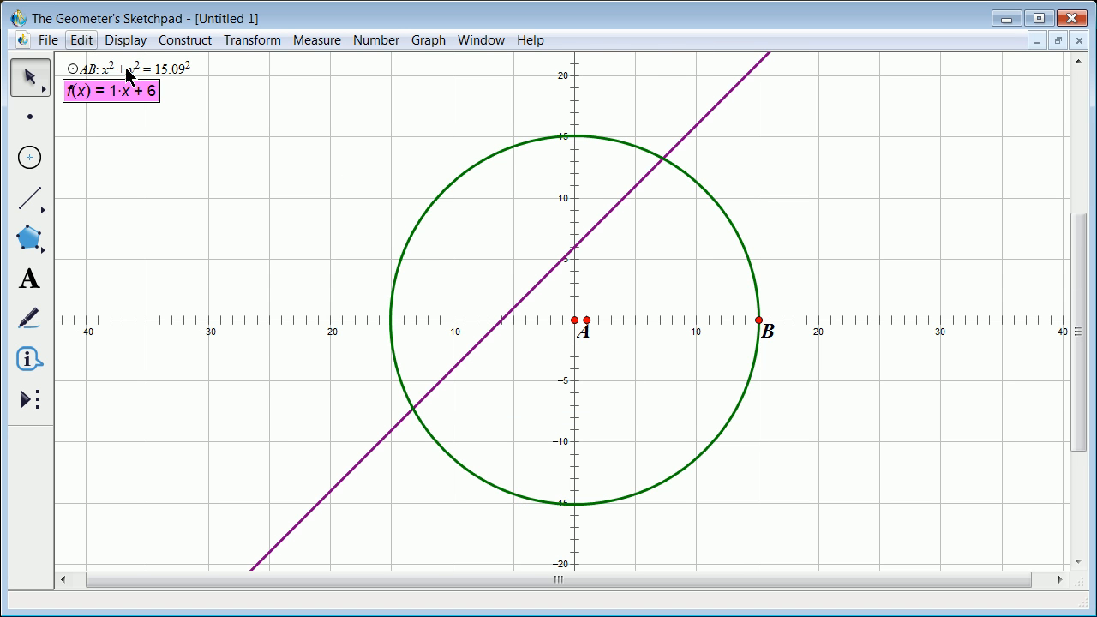
Step: Change the constant term of function f(x) to 0, keeping the x term, and deselect the function
{"action": "double_click", "coordinate": [129, 94]}
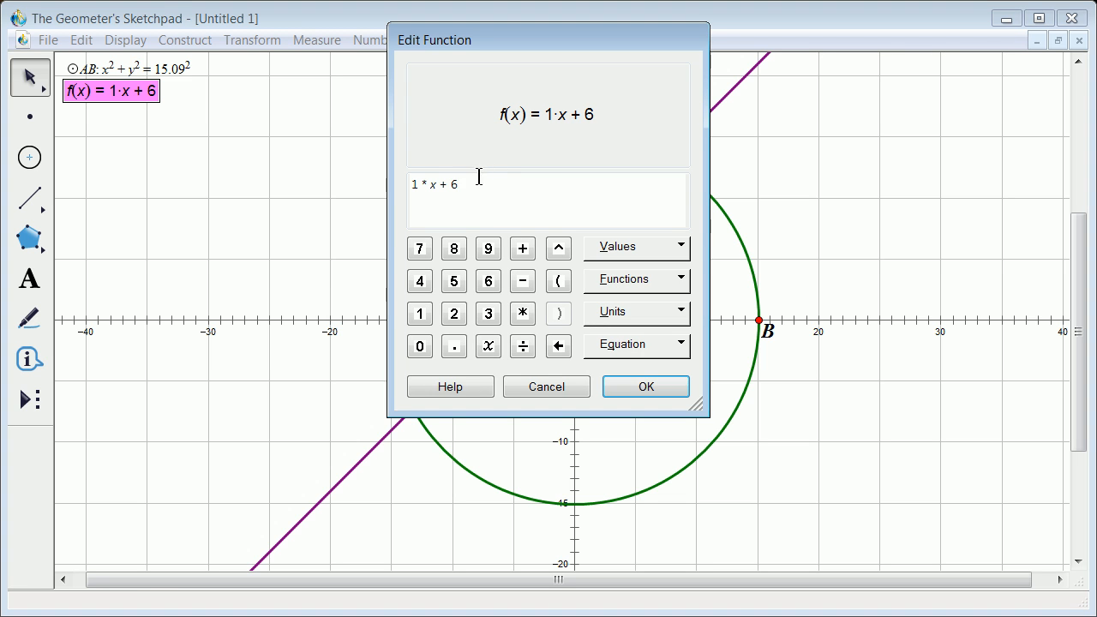
{"action": "key", "text": "BackSpace"}
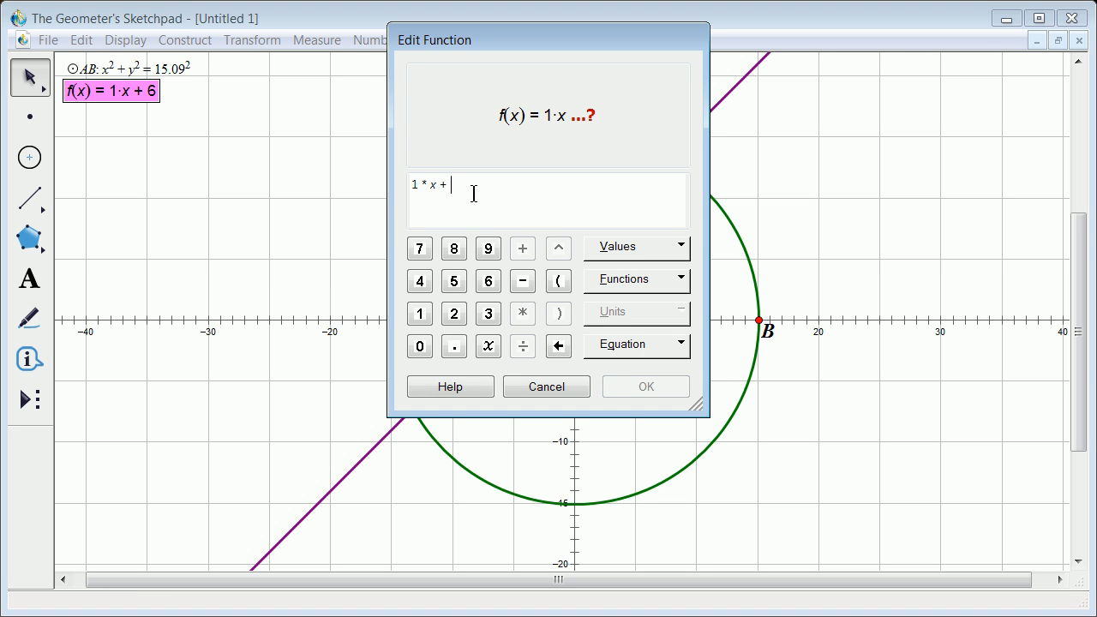
{"action": "type", "text": "0"}
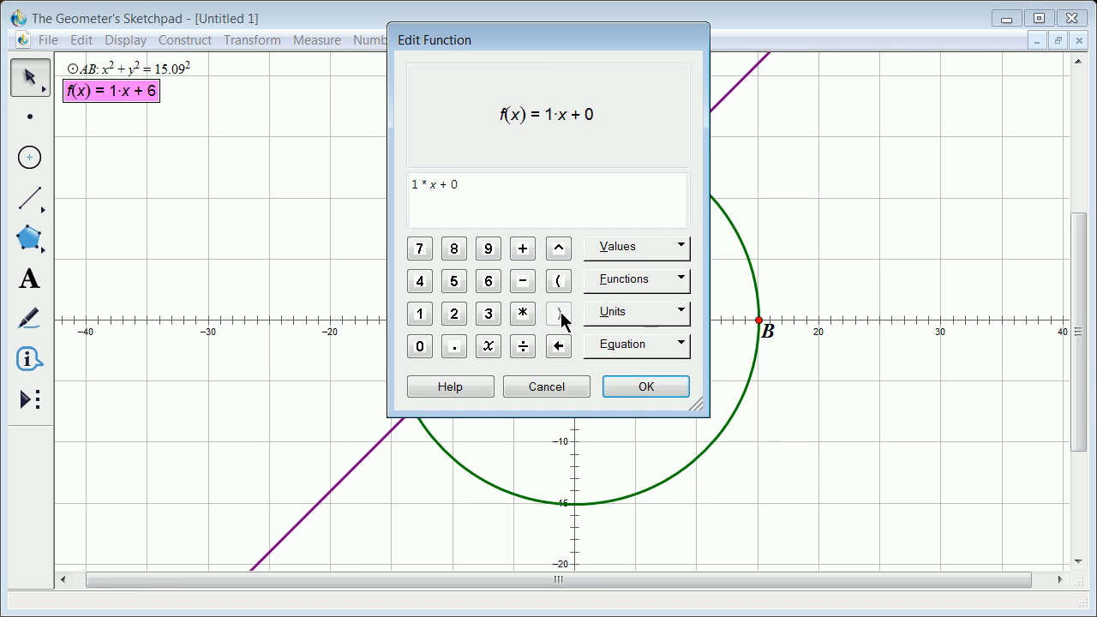
{"action": "left_click", "coordinate": [635, 387]}
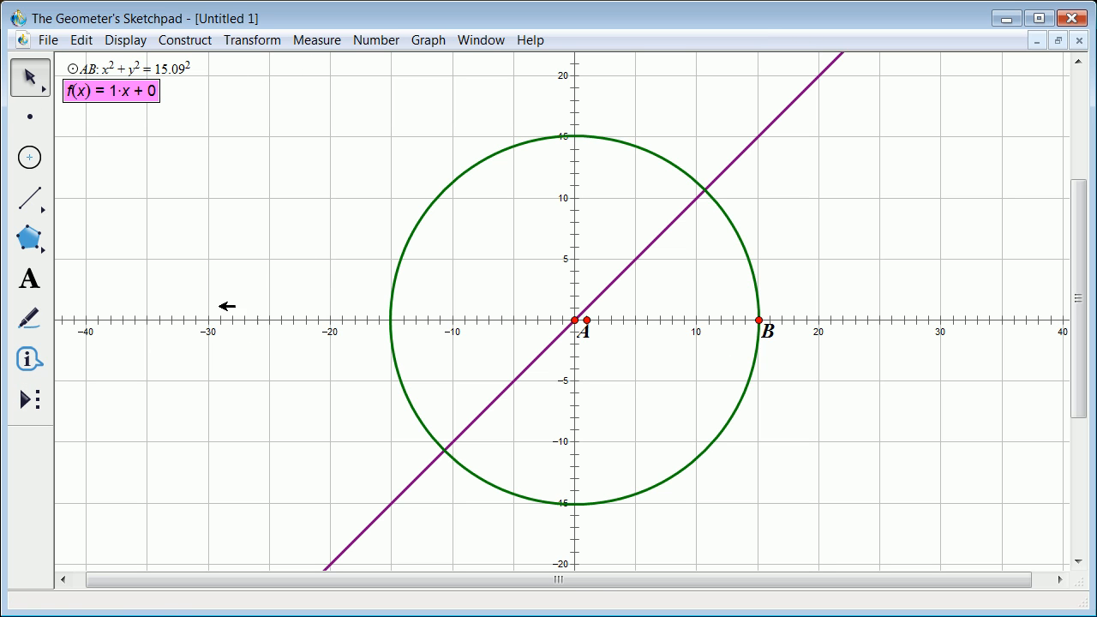
{"action": "left_click", "coordinate": [314, 86]}
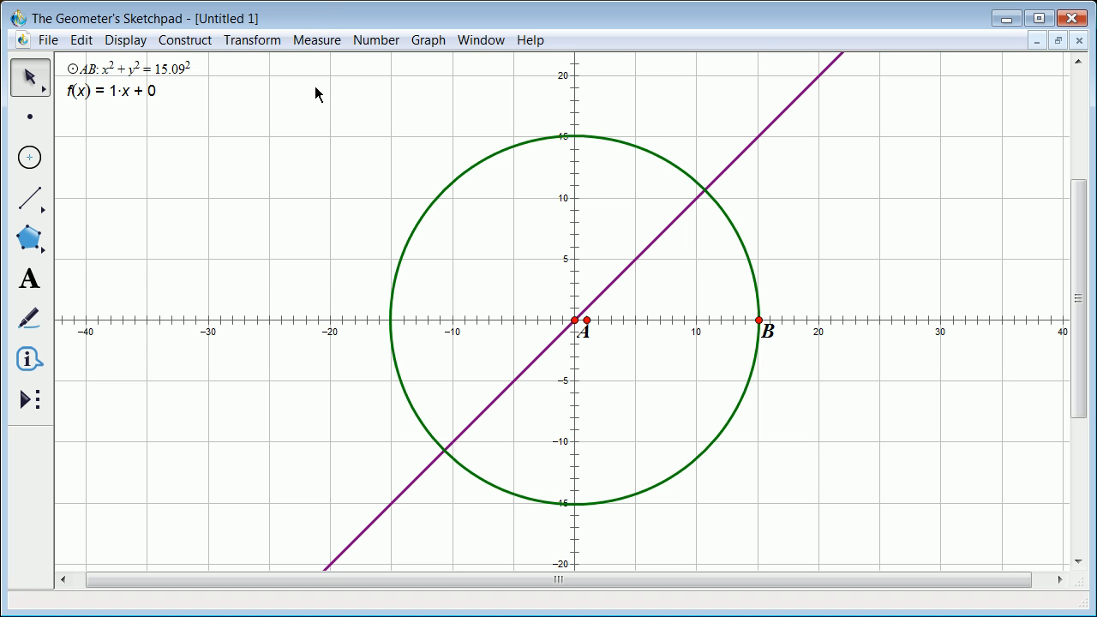
Step: Define a new function g(x) = −6x − 9
{"action": "left_click", "coordinate": [315, 48]}
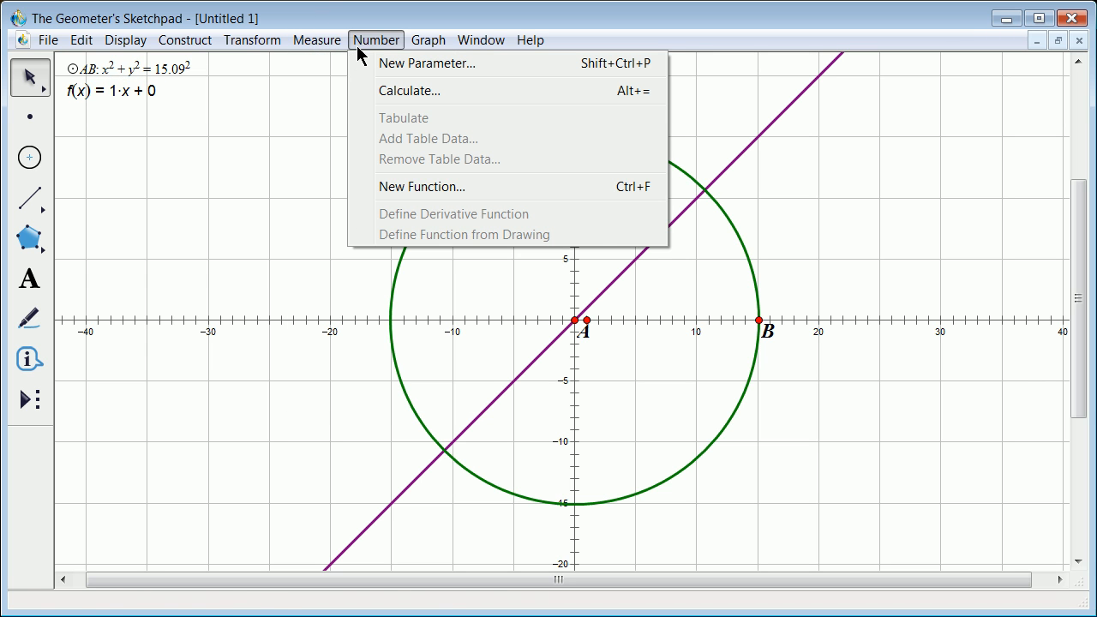
{"action": "left_click", "coordinate": [454, 205]}
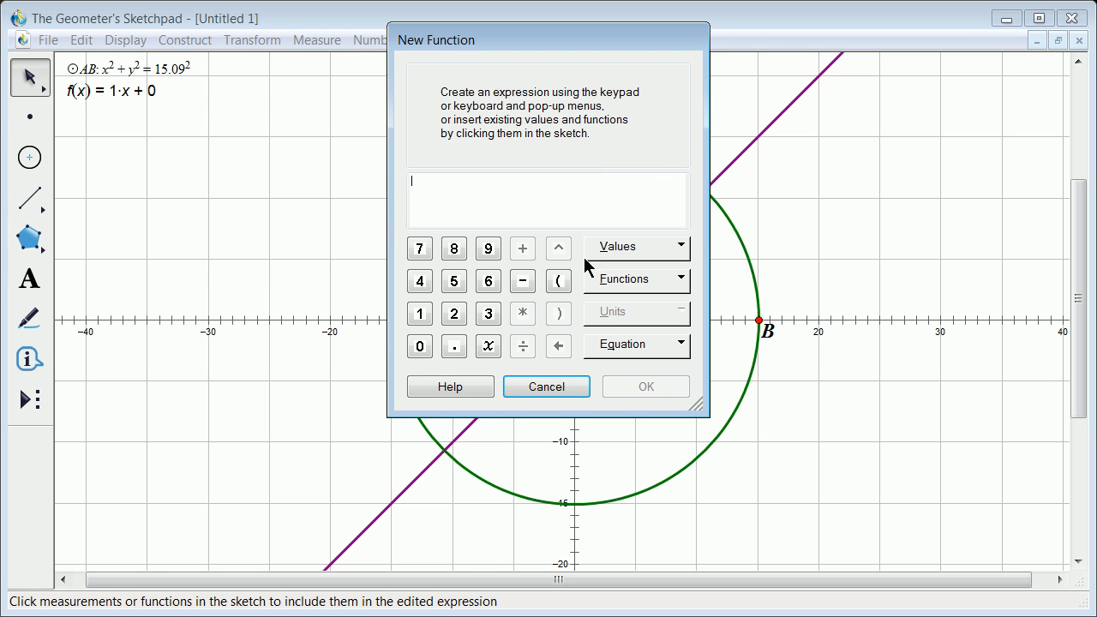
{"action": "left_click", "coordinate": [616, 245]}
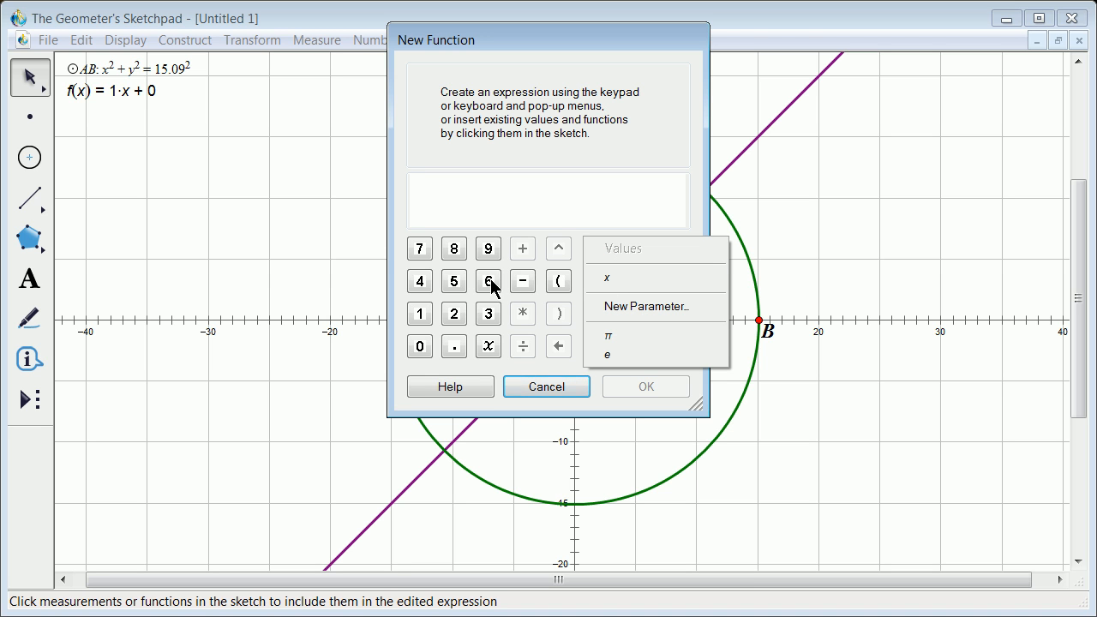
{"action": "left_click", "coordinate": [557, 206]}
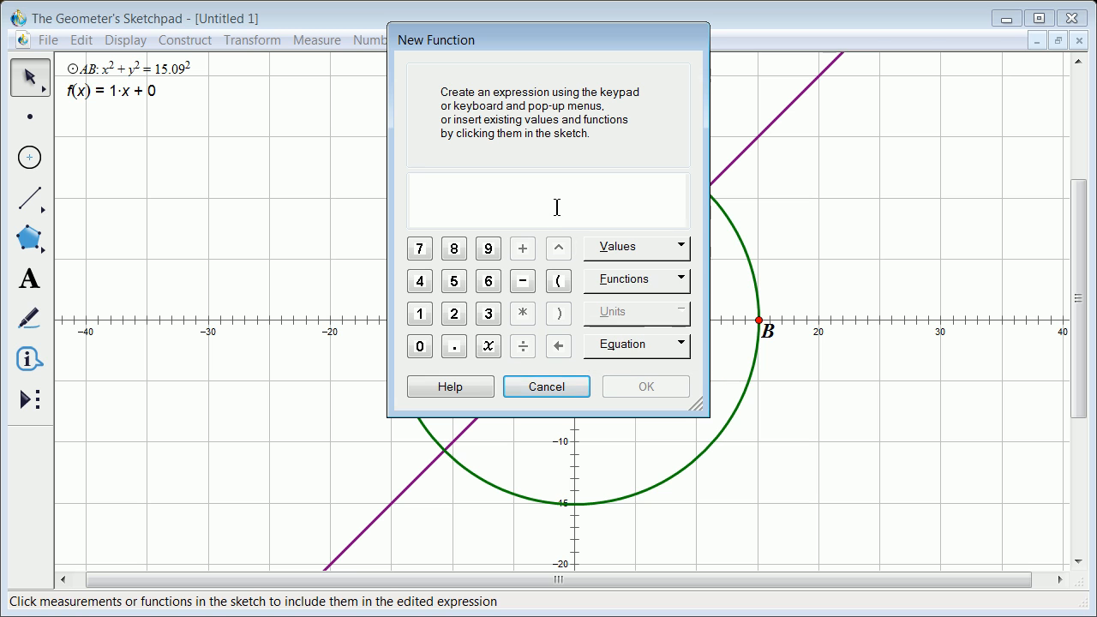
{"action": "left_click", "coordinate": [521, 281]}
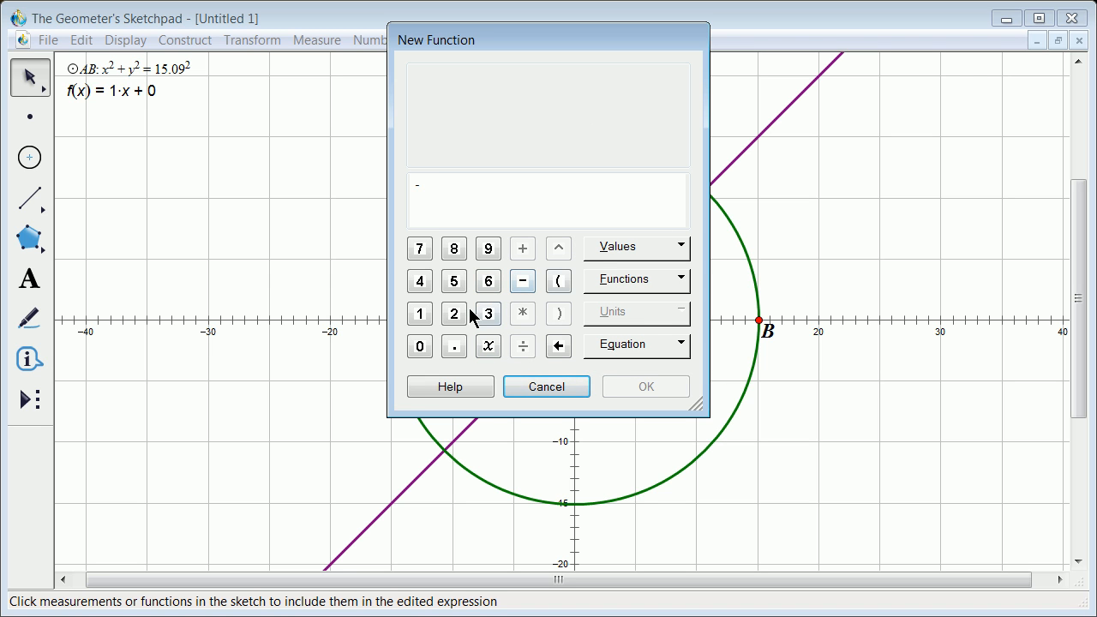
{"action": "left_click", "coordinate": [483, 281]}
{"action": "left_click", "coordinate": [626, 249]}
{"action": "left_click", "coordinate": [620, 279]}
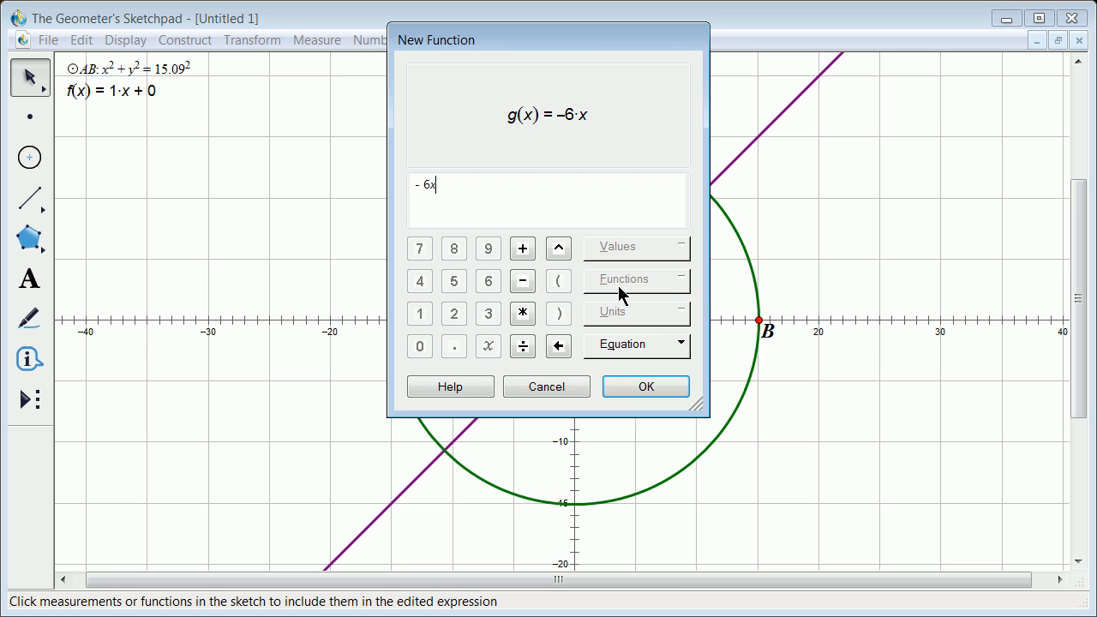
{"action": "left_click", "coordinate": [522, 282]}
{"action": "left_click", "coordinate": [487, 250]}
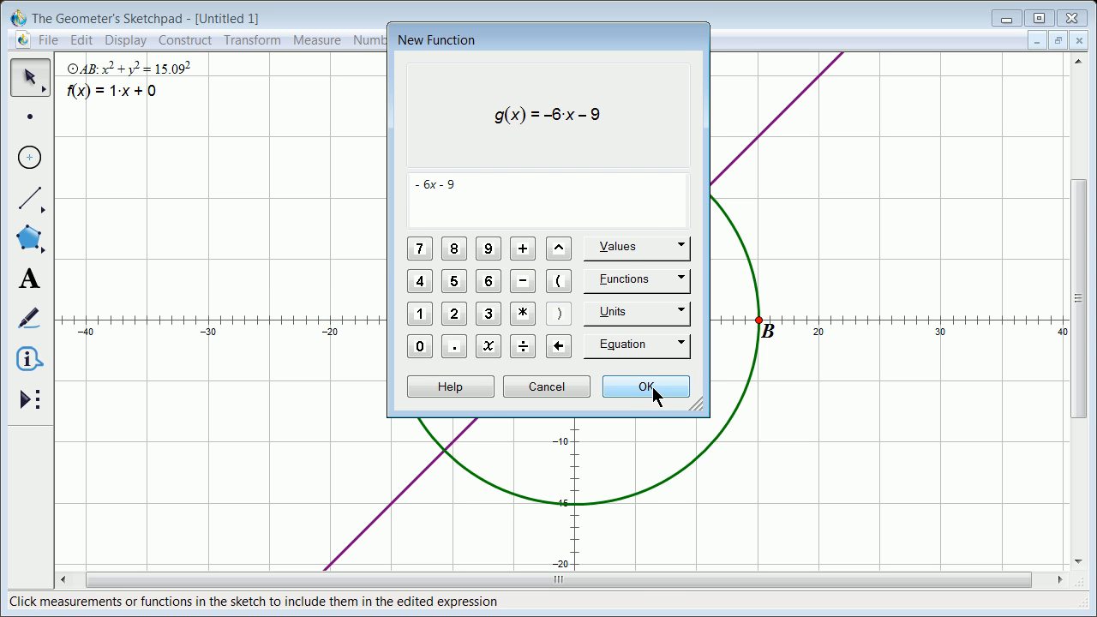
{"action": "left_click", "coordinate": [647, 387]}
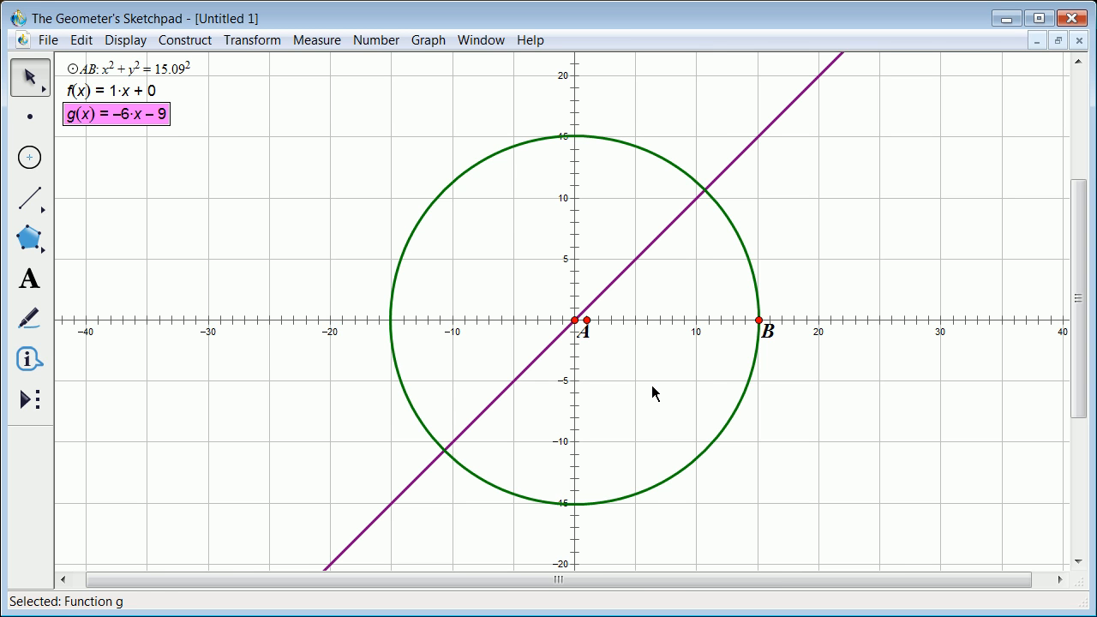
Step: Plot function g(x) on the grid with the circle and deselect its line
{"action": "right_click", "coordinate": [115, 121]}
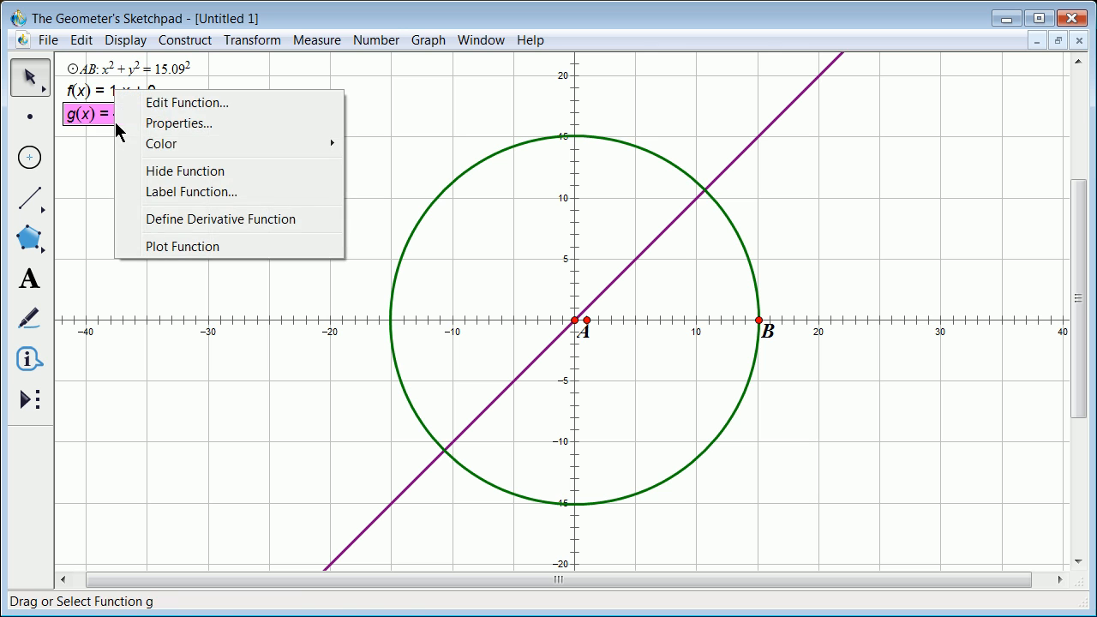
{"action": "left_click", "coordinate": [197, 245]}
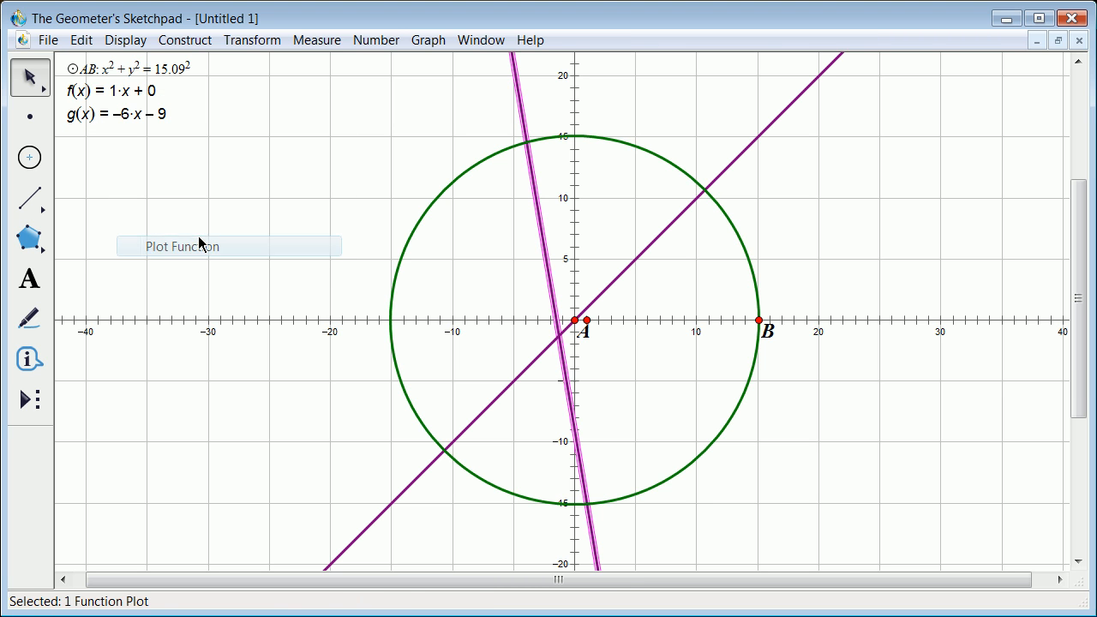
{"action": "left_click", "coordinate": [417, 288]}
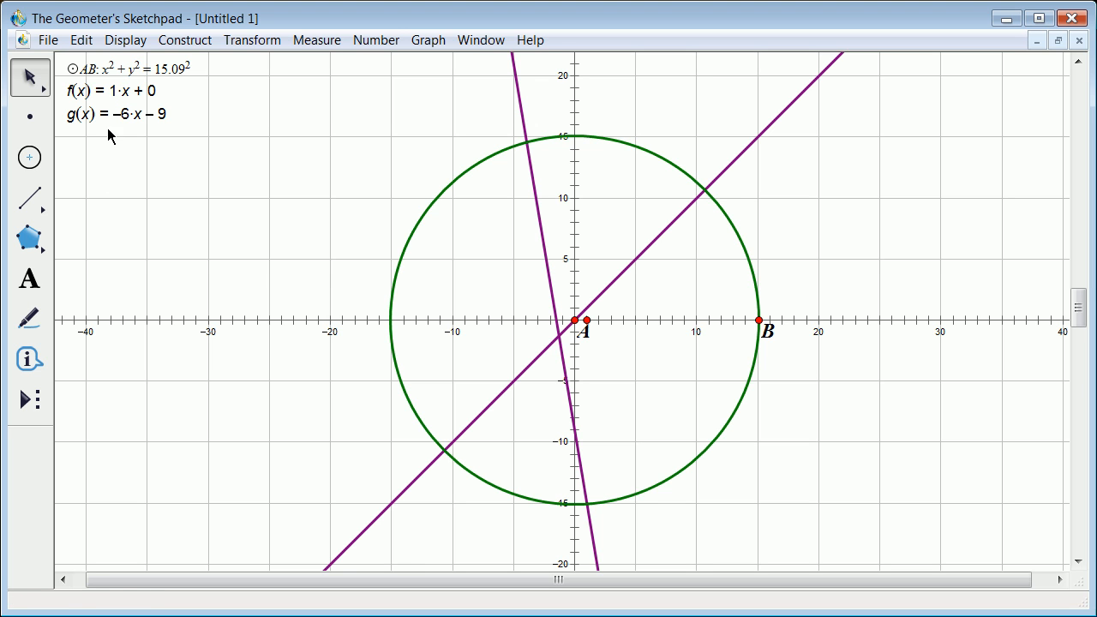
Step: Define the constant function h(x) = 2 and plot it on the same grid
{"action": "left_click", "coordinate": [331, 43]}
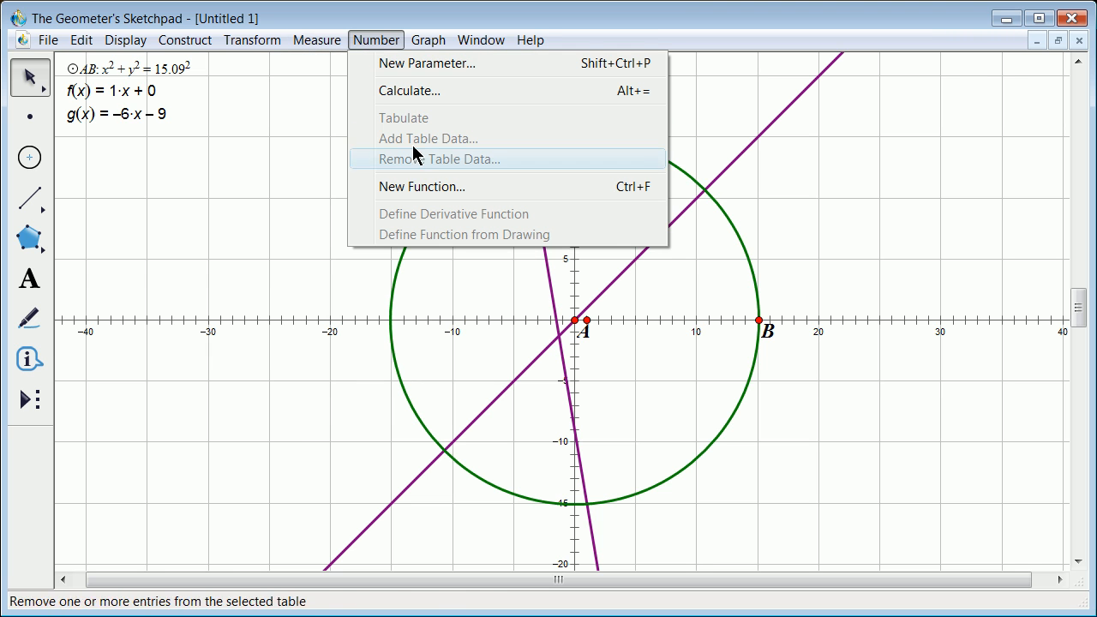
{"action": "left_click", "coordinate": [420, 186]}
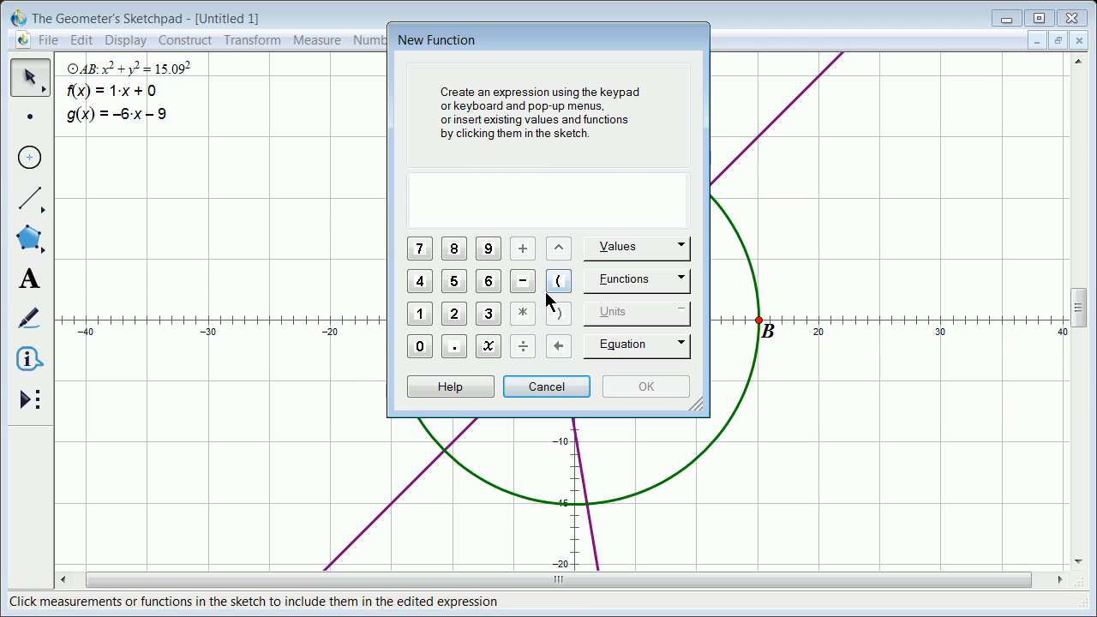
{"action": "left_click", "coordinate": [454, 314]}
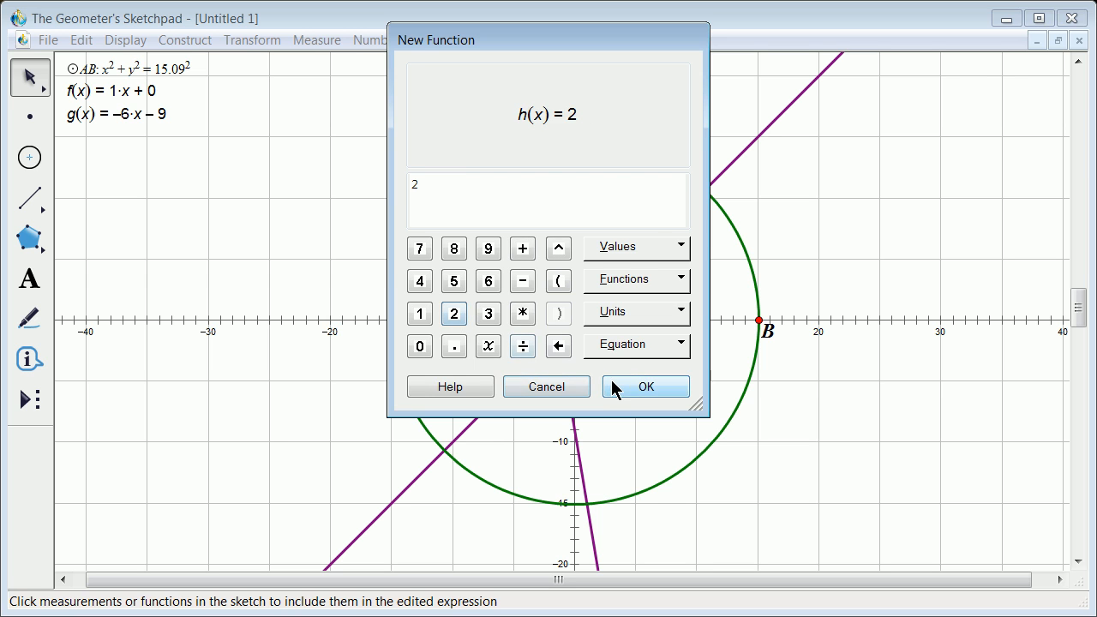
{"action": "left_click", "coordinate": [613, 384]}
{"action": "right_click", "coordinate": [103, 138]}
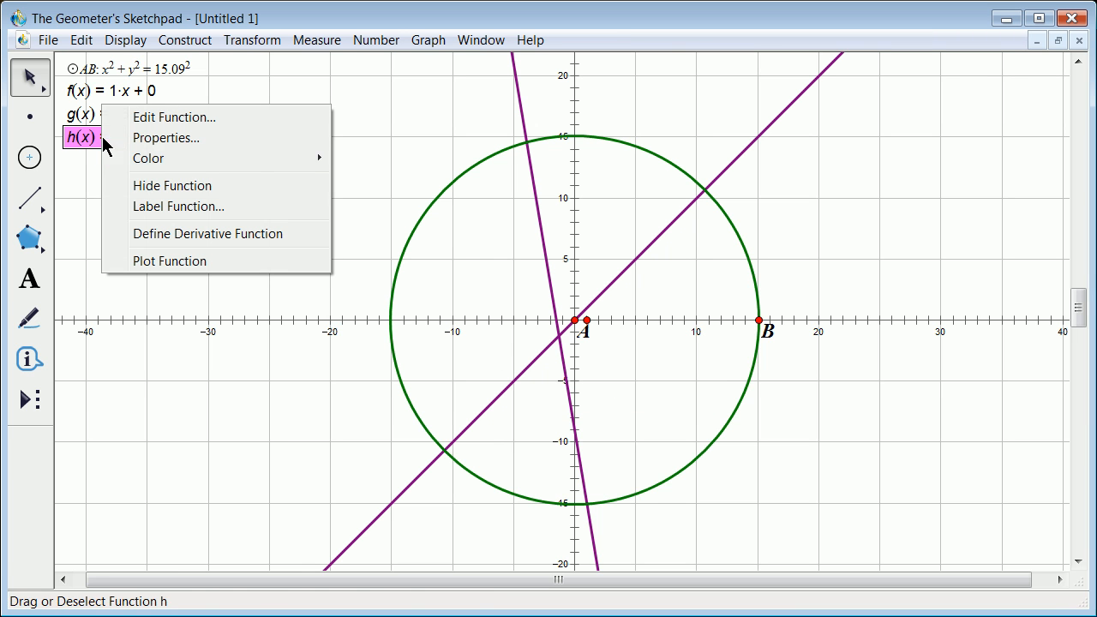
{"action": "left_click", "coordinate": [184, 264]}
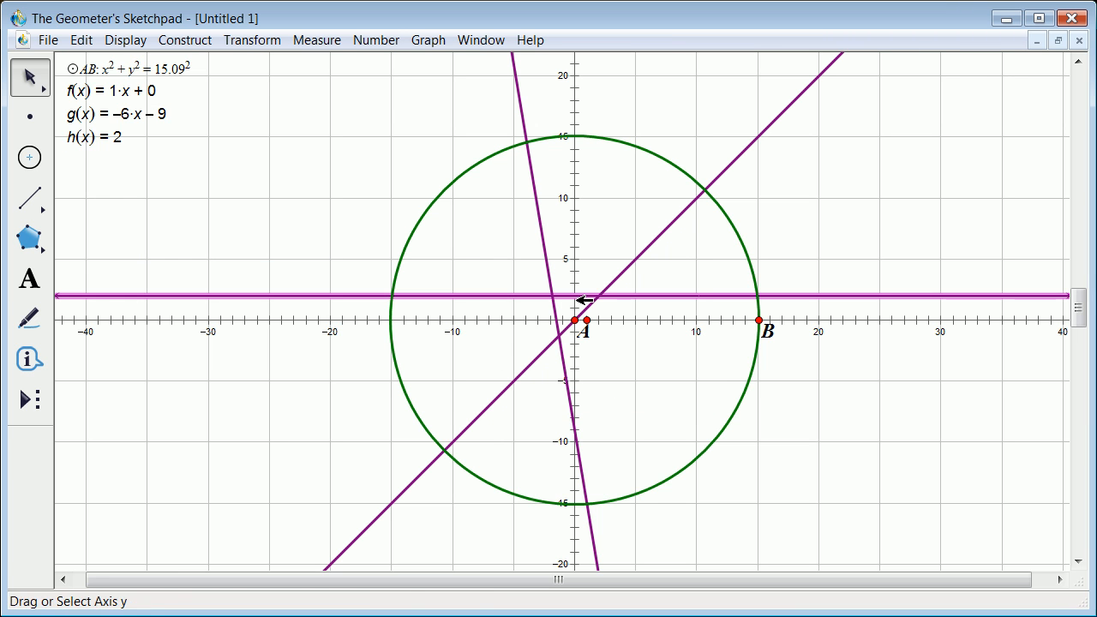
{"action": "left_click", "coordinate": [392, 192]}
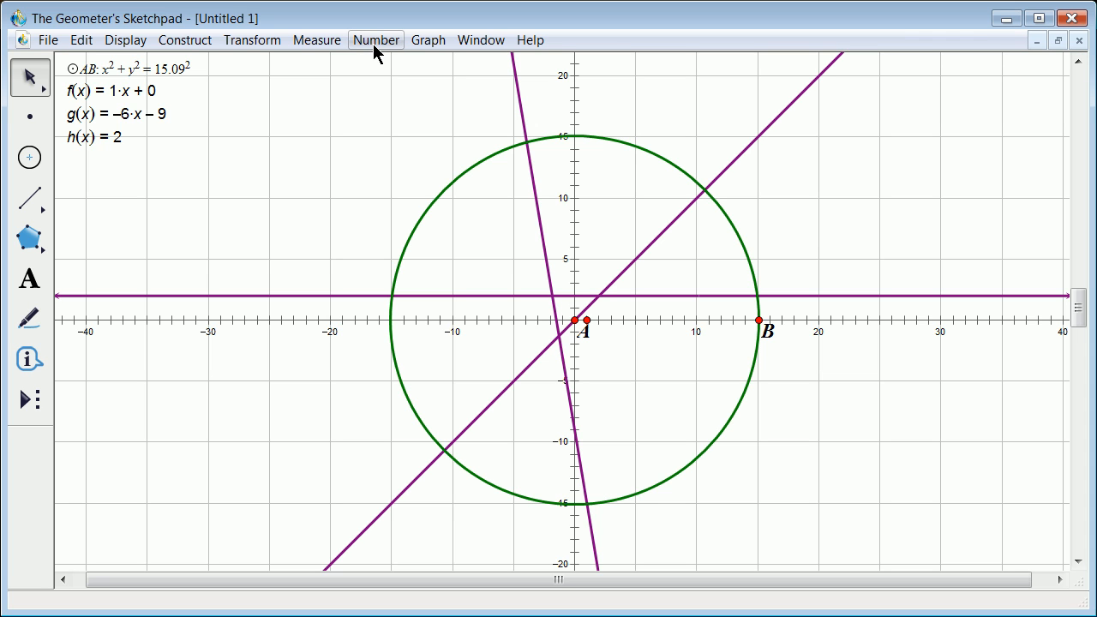
Step: Draw two circles with radii of about 5.5 and 4 units, centred near (−23, 12) and (−38, 12)
{"action": "left_click", "coordinate": [28, 160]}
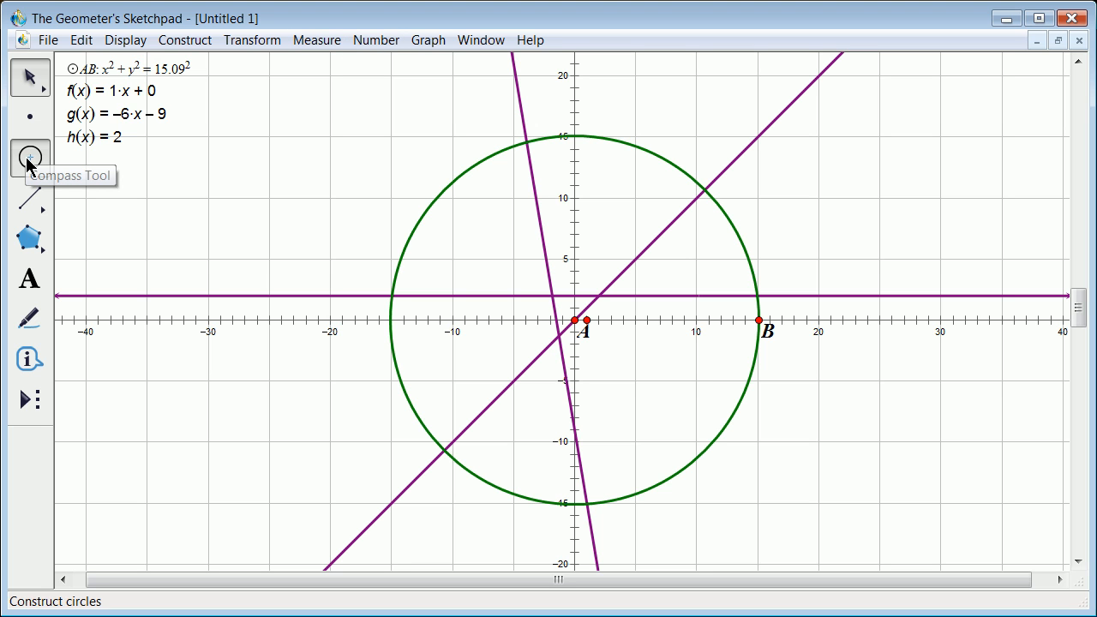
{"action": "left_click_drag", "start_coordinate": [293, 171], "coordinate": [330, 225]}
{"action": "left_click_drag", "start_coordinate": [114, 175], "coordinate": [155, 201]}
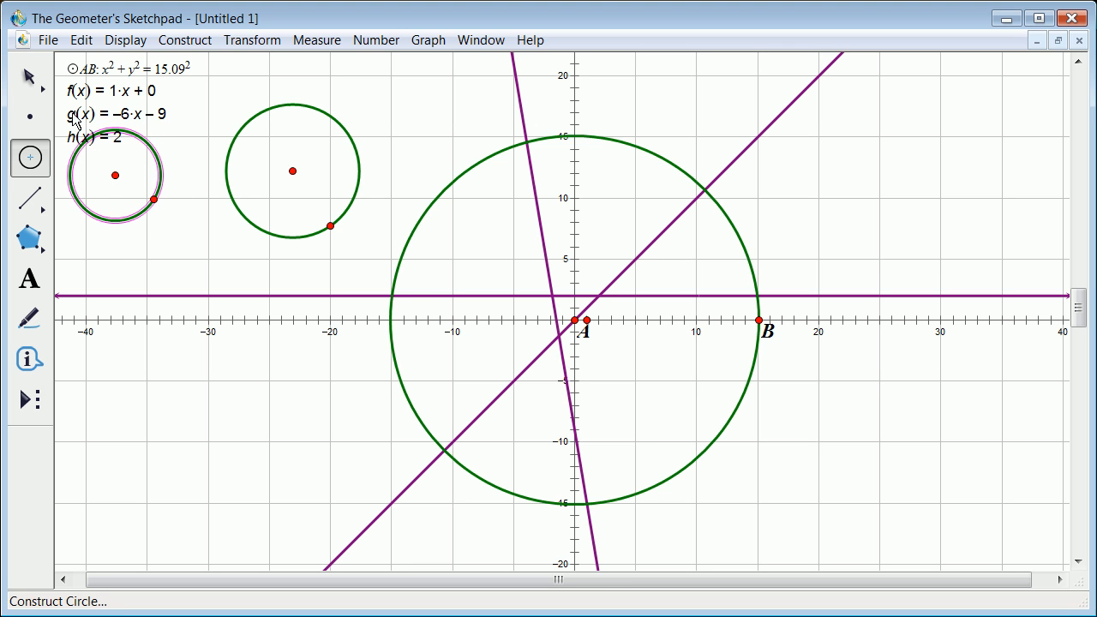
Step: Construct a point on each of the two small circles and clear the selection
{"action": "left_click", "coordinate": [33, 79]}
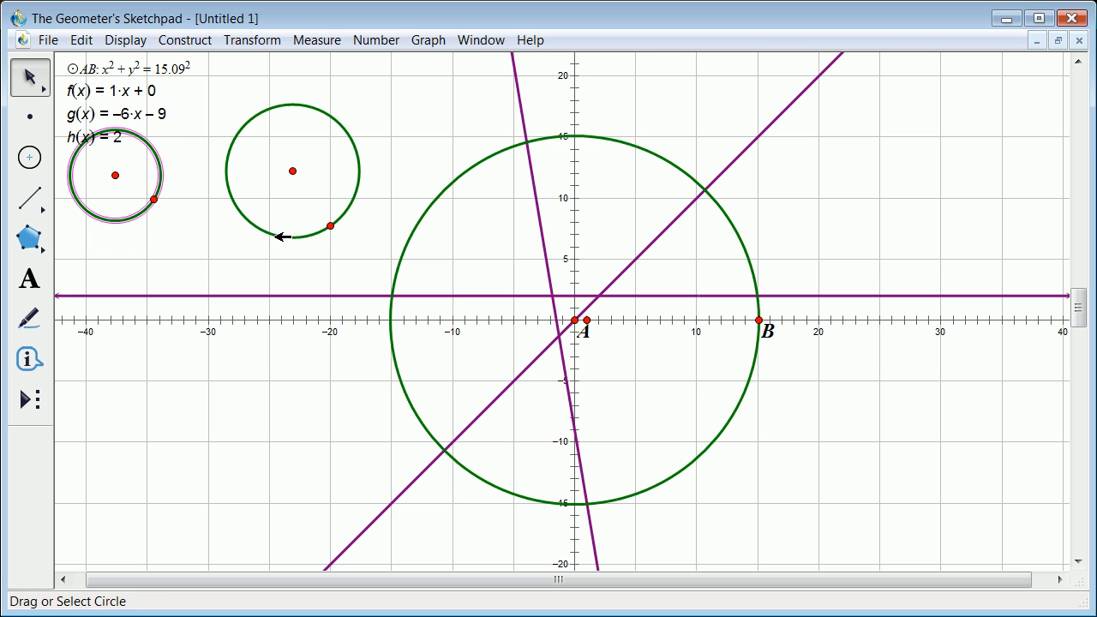
{"action": "left_click", "coordinate": [277, 235]}
{"action": "left_click", "coordinate": [170, 41]}
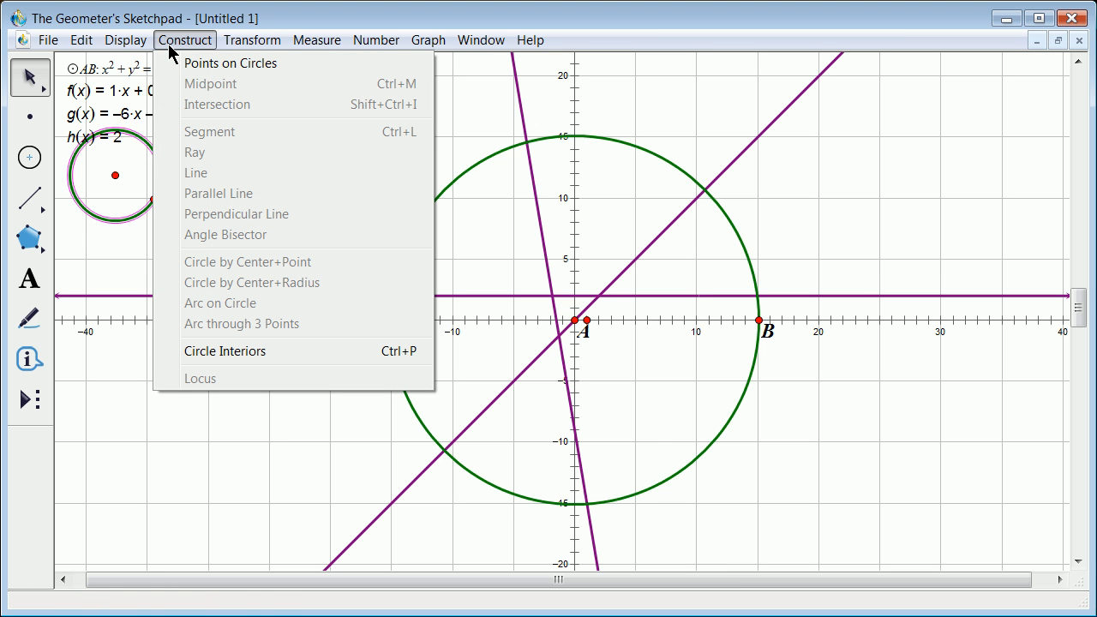
{"action": "left_click", "coordinate": [216, 64]}
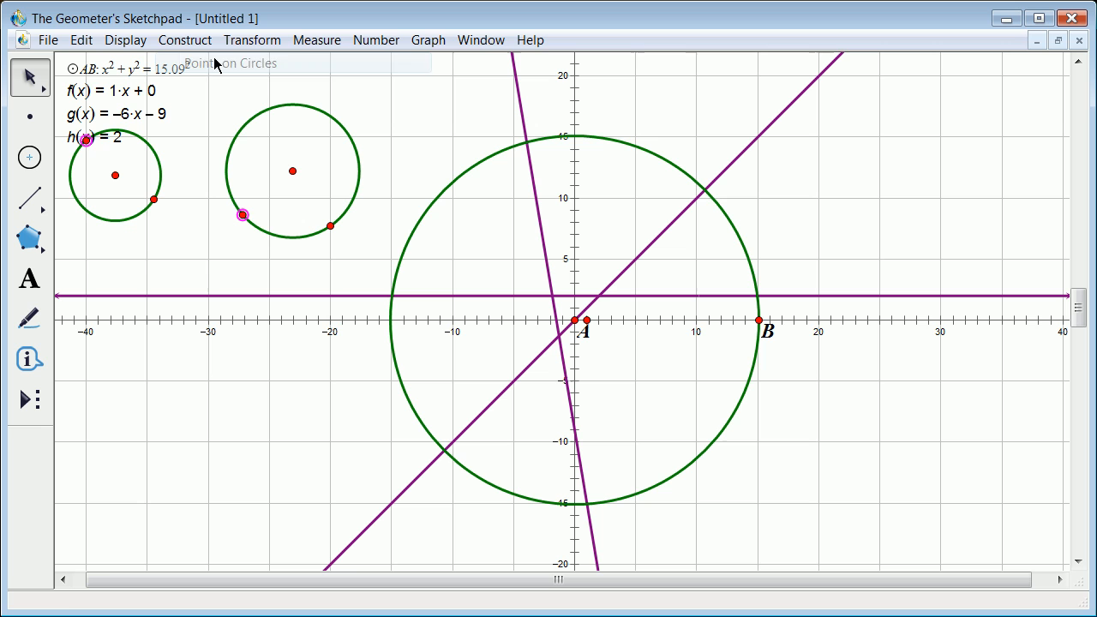
{"action": "left_click", "coordinate": [274, 260]}
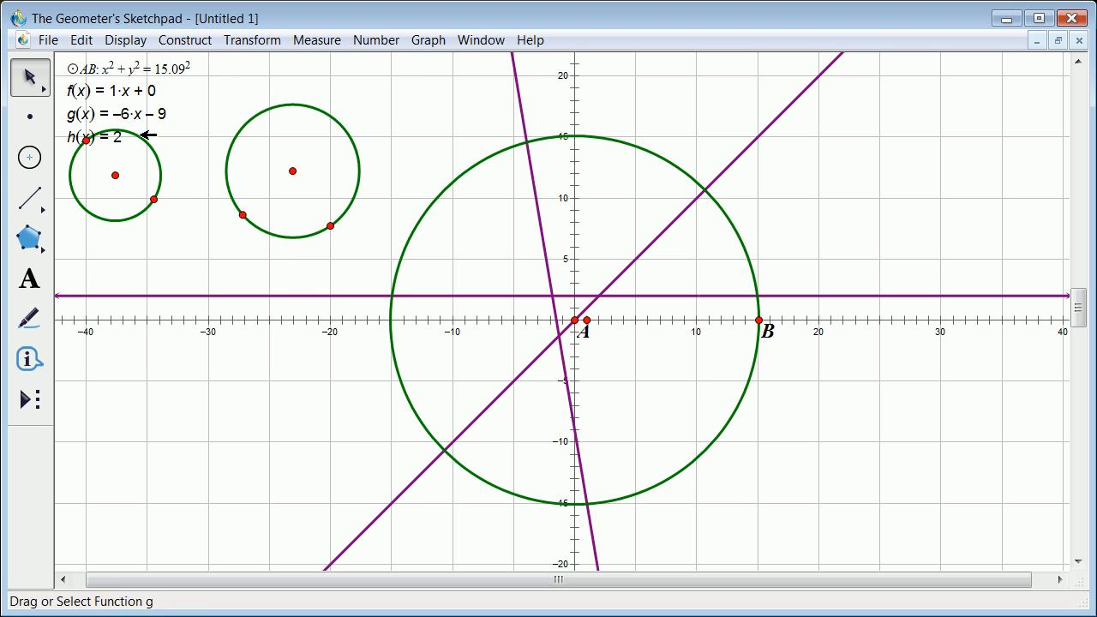
Step: Draw a segment joining the newly constructed points on the two small circles
{"action": "left_click", "coordinate": [24, 200]}
{"action": "mouse_move", "coordinate": [86, 140]}
{"action": "left_mouse_down"}
{"action": "mouse_move", "coordinate": [148, 196]}
{"action": "mouse_move", "coordinate": [243, 216]}
{"action": "left_mouse_up"}
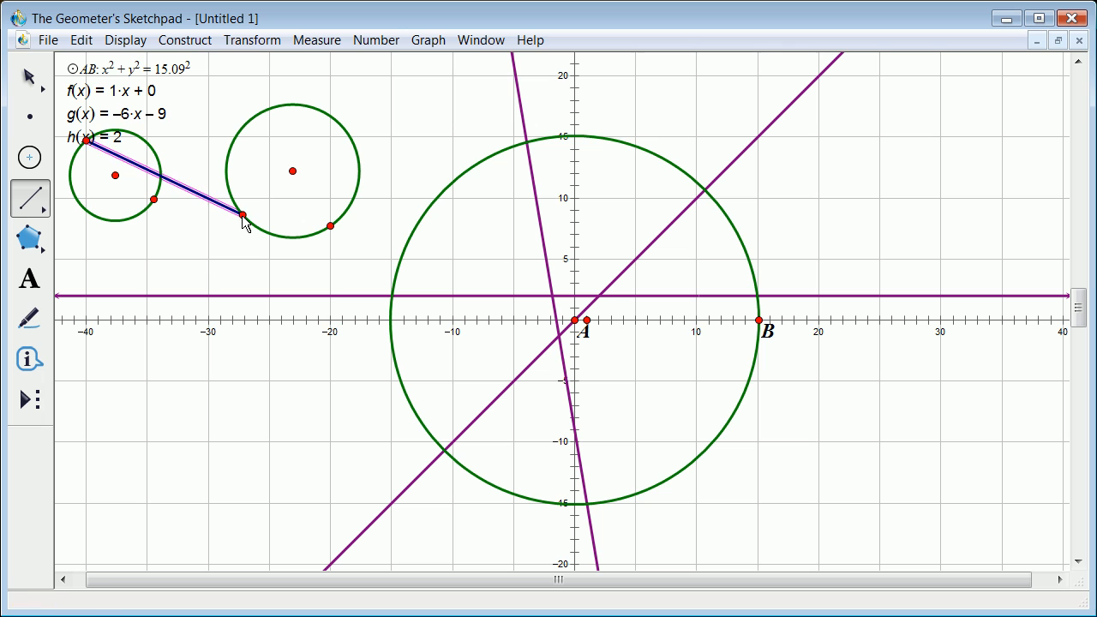
{"action": "left_click", "coordinate": [30, 77]}
{"action": "left_click", "coordinate": [208, 254]}
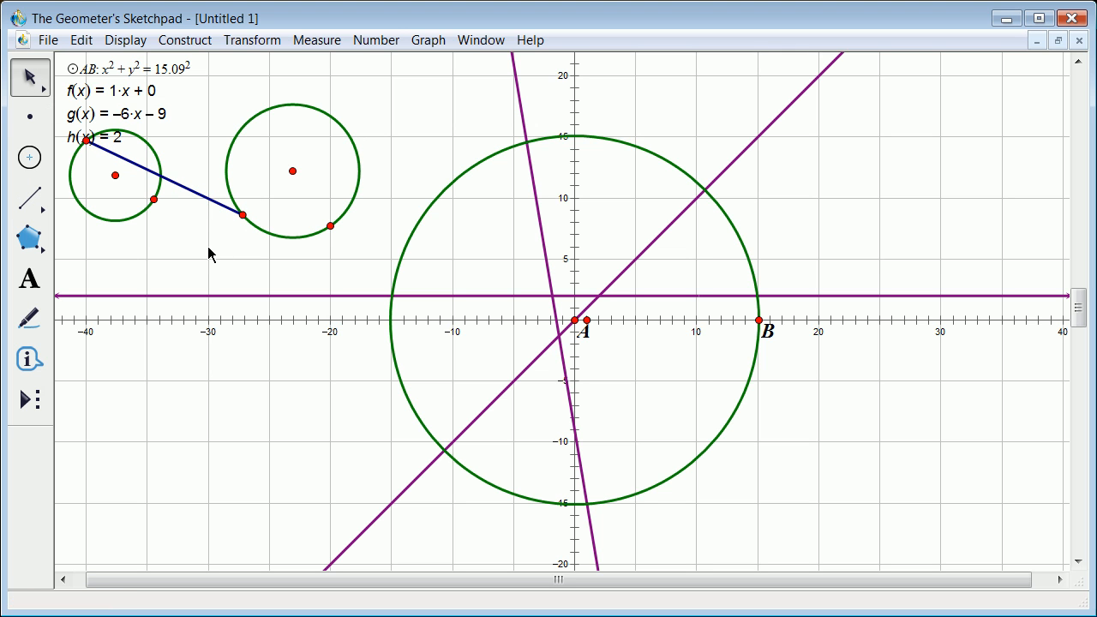
Step: Measure the slope of the segment between the small circles and place the measurement just below the smallest circle
{"action": "left_click", "coordinate": [207, 196]}
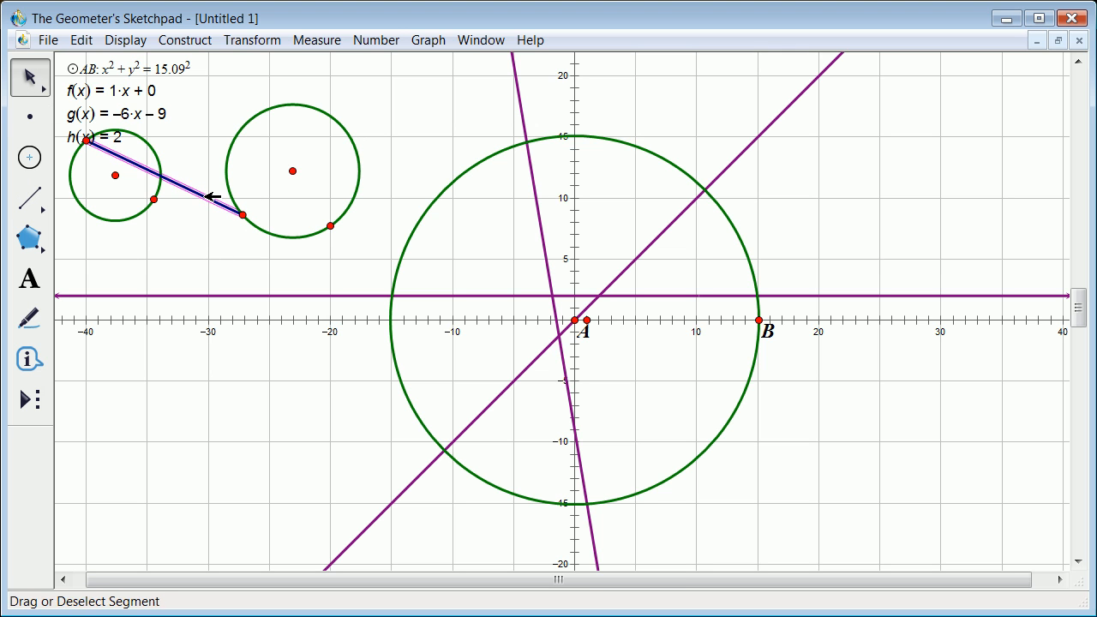
{"action": "left_click", "coordinate": [304, 40]}
{"action": "left_click", "coordinate": [388, 381]}
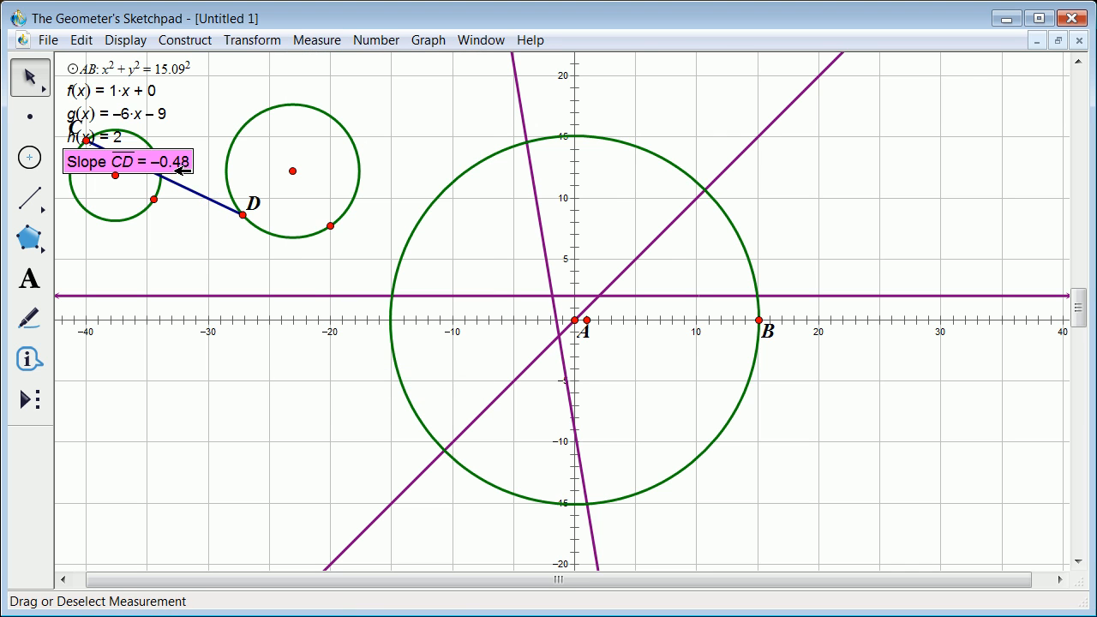
{"action": "left_click_drag", "start_coordinate": [101, 167], "coordinate": [103, 331]}
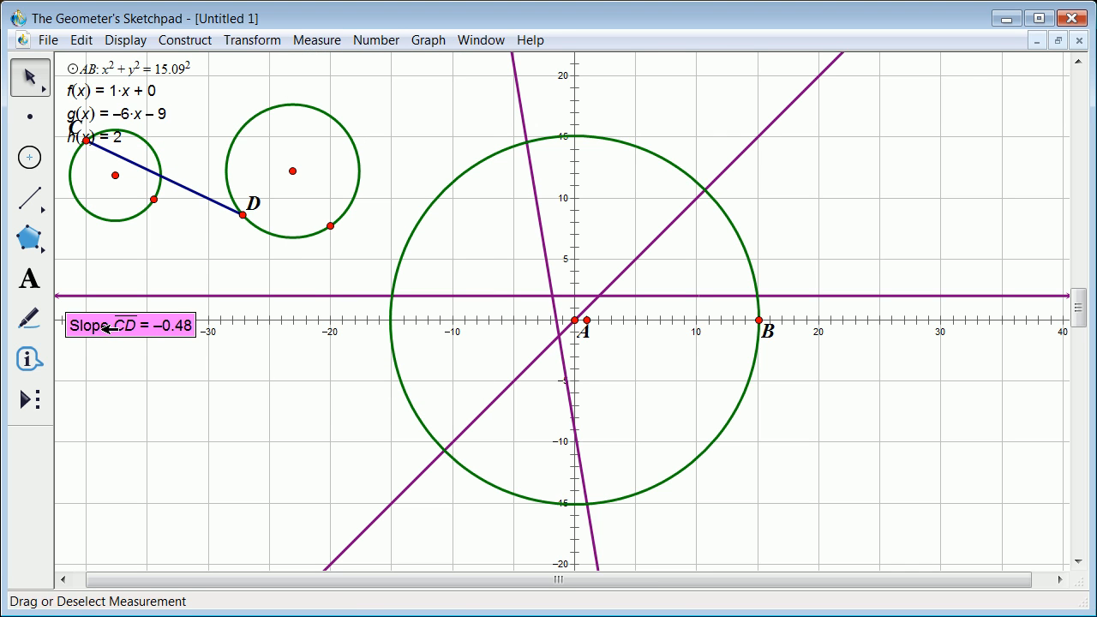
{"action": "left_click", "coordinate": [169, 233]}
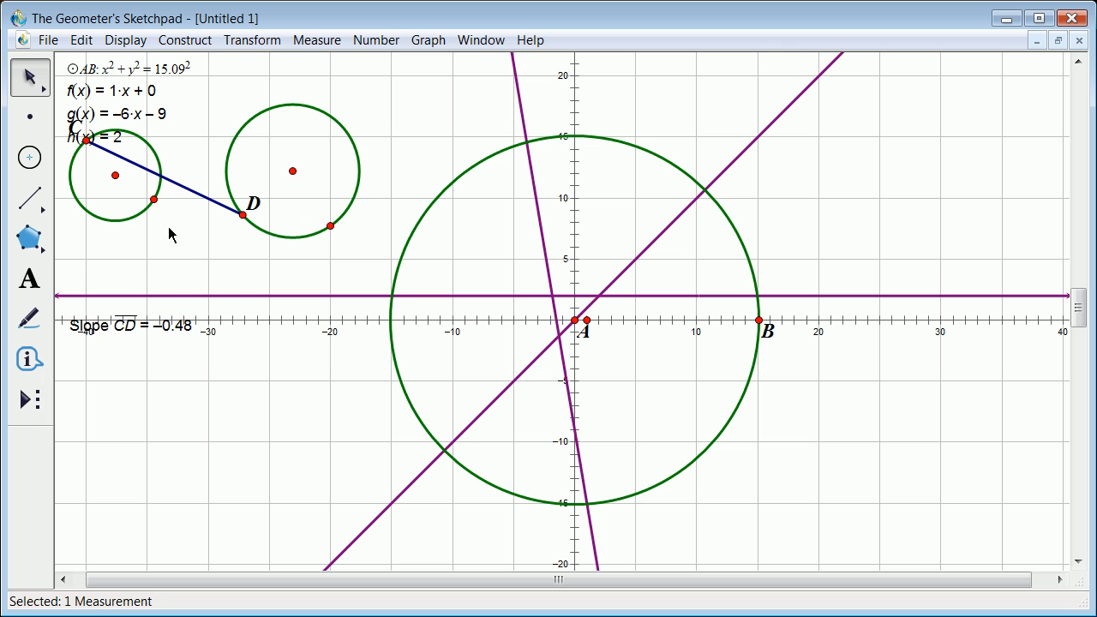
{"action": "left_click_drag", "start_coordinate": [107, 326], "coordinate": [109, 249]}
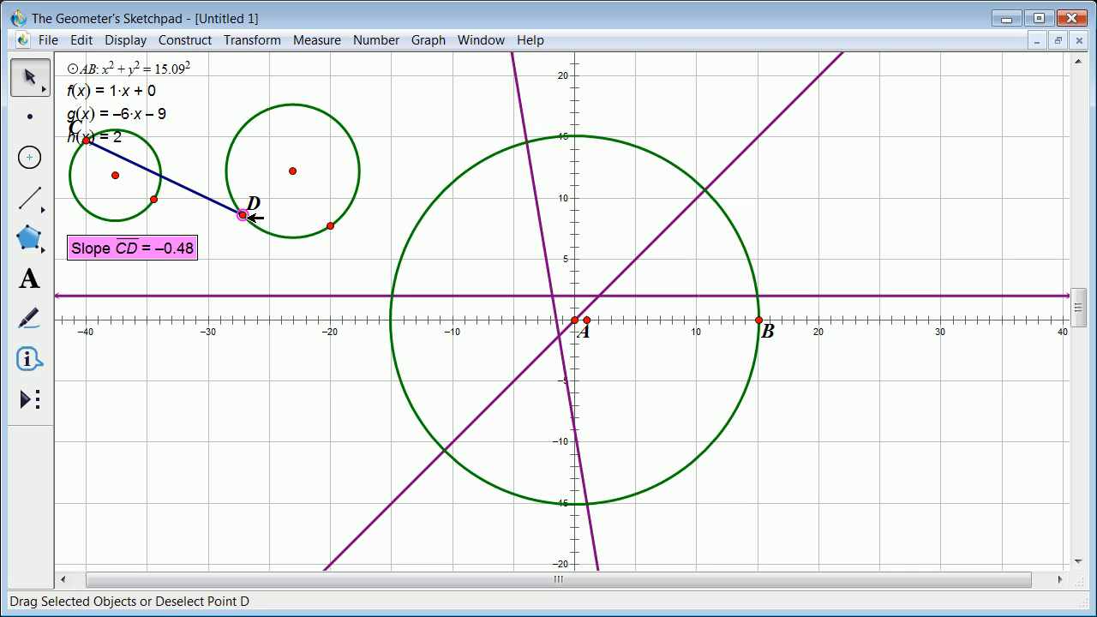
Step: Animate point D so that it travels around its circle
{"action": "left_click", "coordinate": [120, 40]}
{"action": "left_click", "coordinate": [227, 298]}
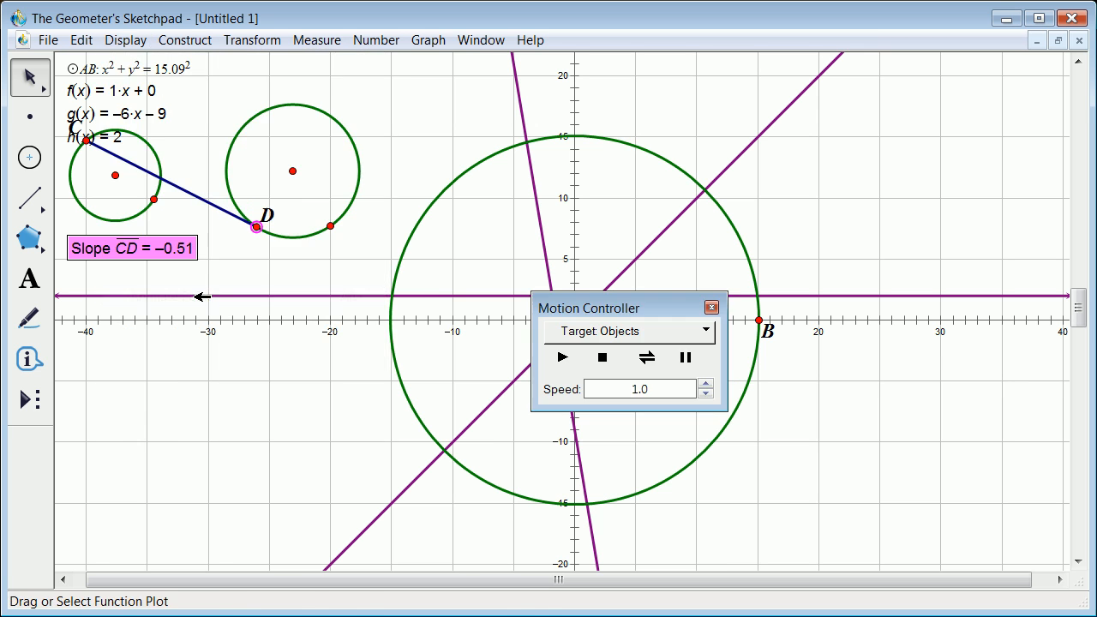